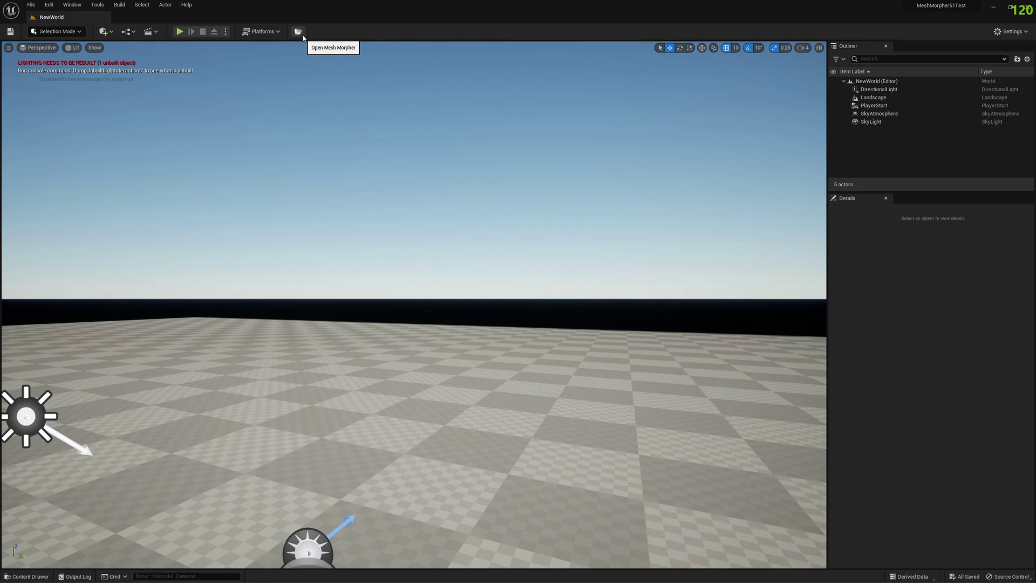
- Launch Mesh Morpher and open the BP_Bernice blueprint from the Bernice folder
click(301, 34)
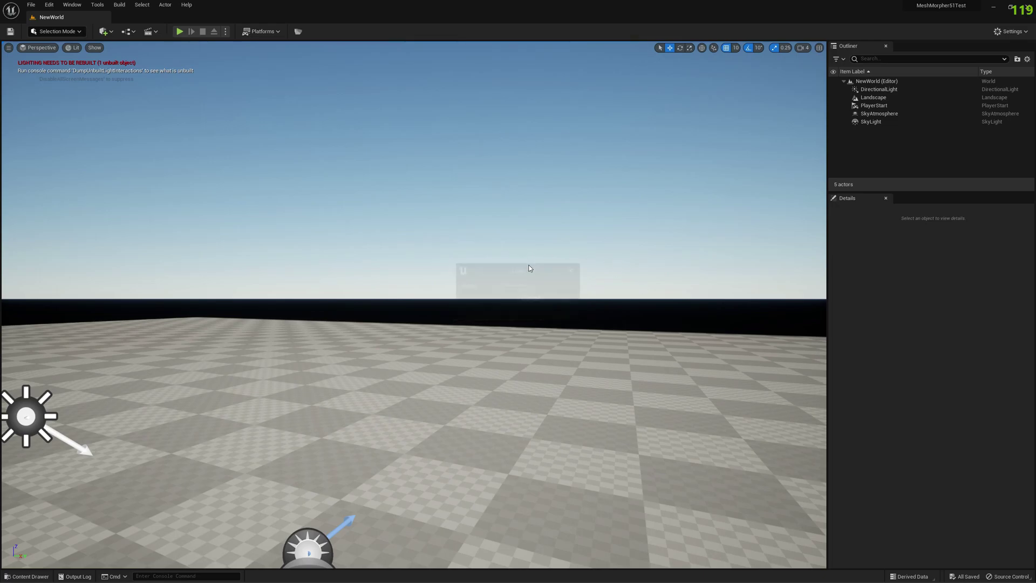
click(26, 578)
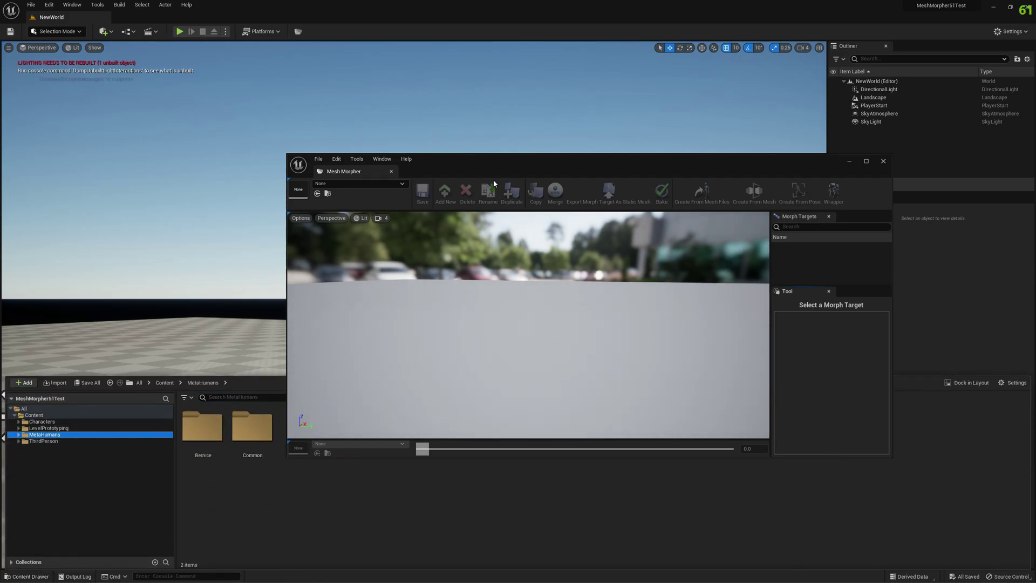
drag(487, 166, 614, 78)
click(207, 430)
double_click(207, 430)
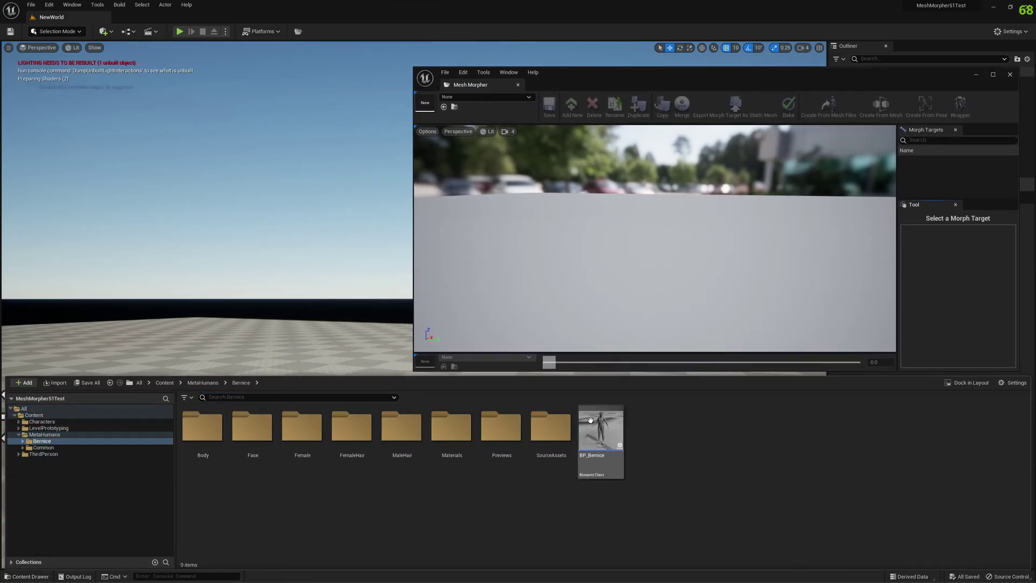
double_click(585, 437)
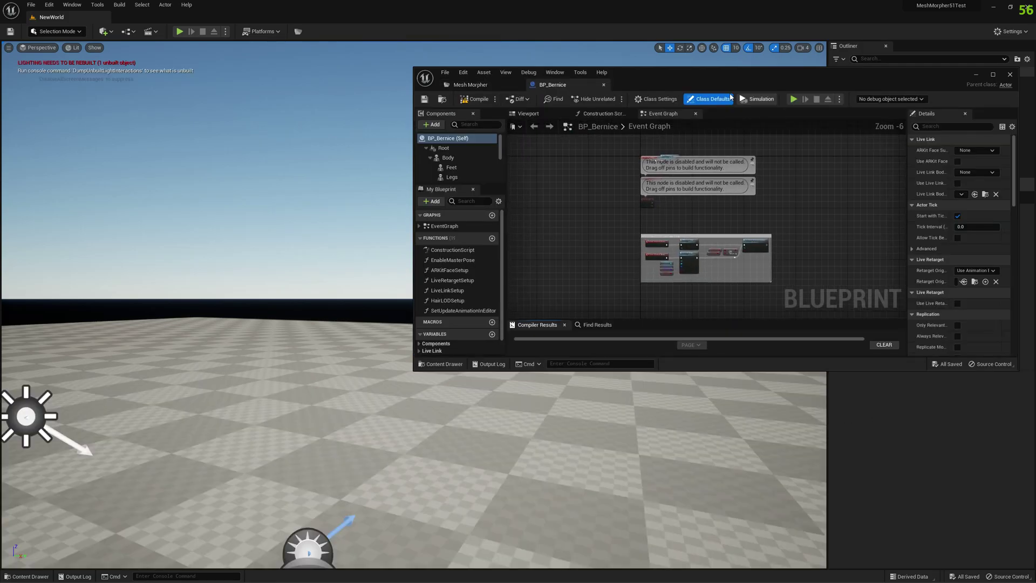
- Inspect BP_Bernice's Face and Body components and open the body's f_med_unw_body mesh
double_click(694, 77)
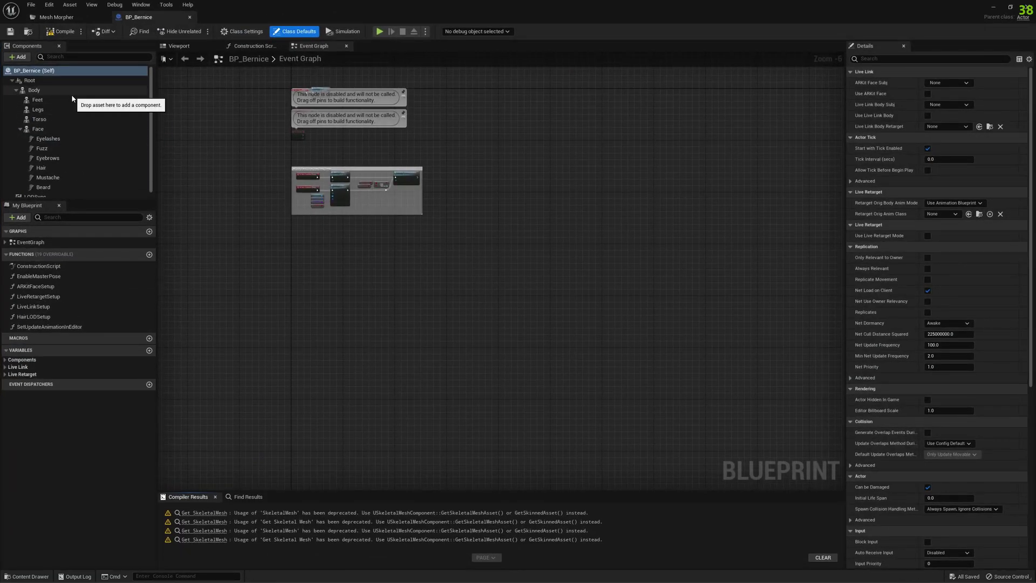
click(50, 130)
click(50, 90)
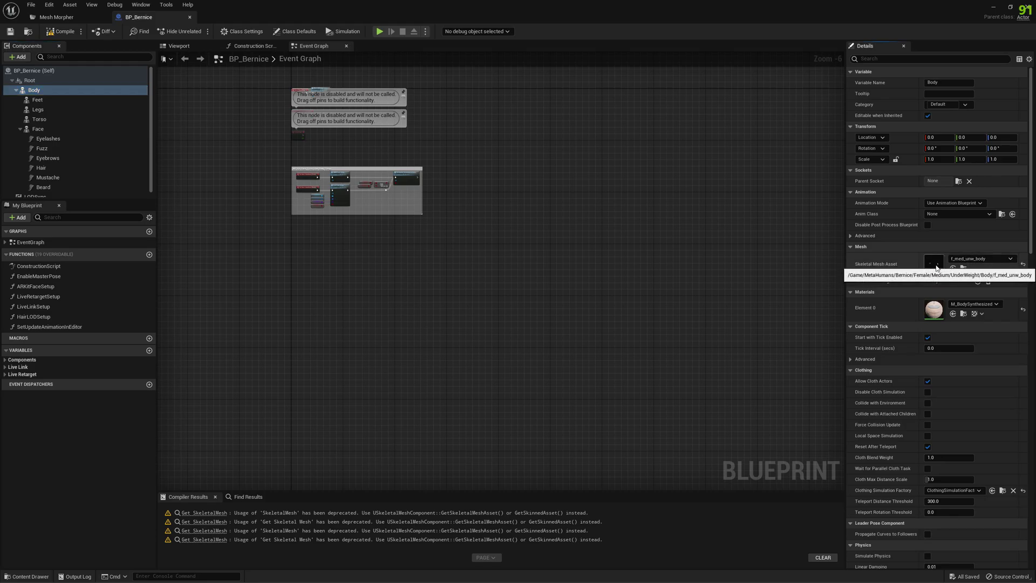
double_click(933, 264)
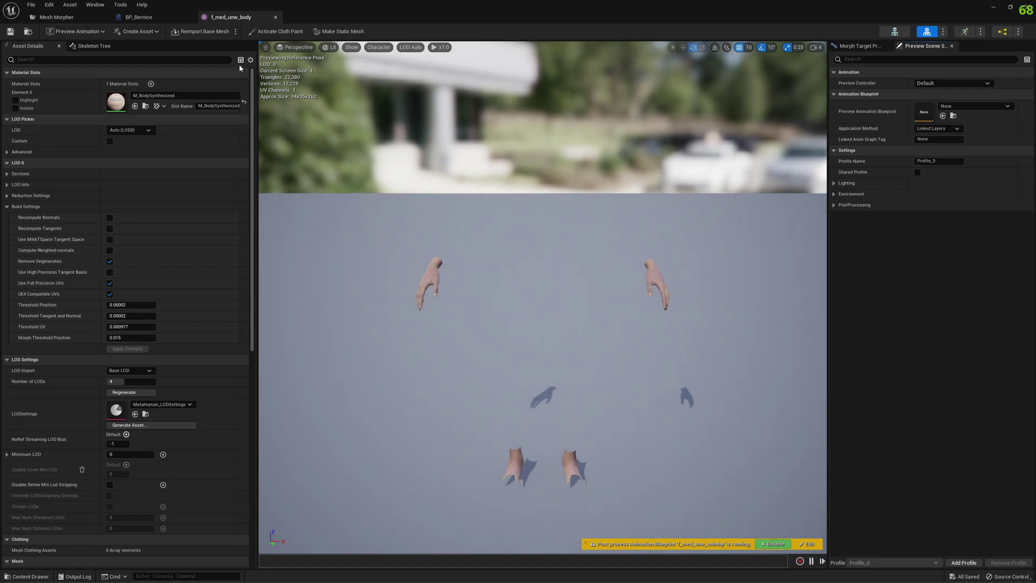
- Load f_med_unw_body as the mesh to edit in Mesh Morpher
click(81, 17)
click(242, 18)
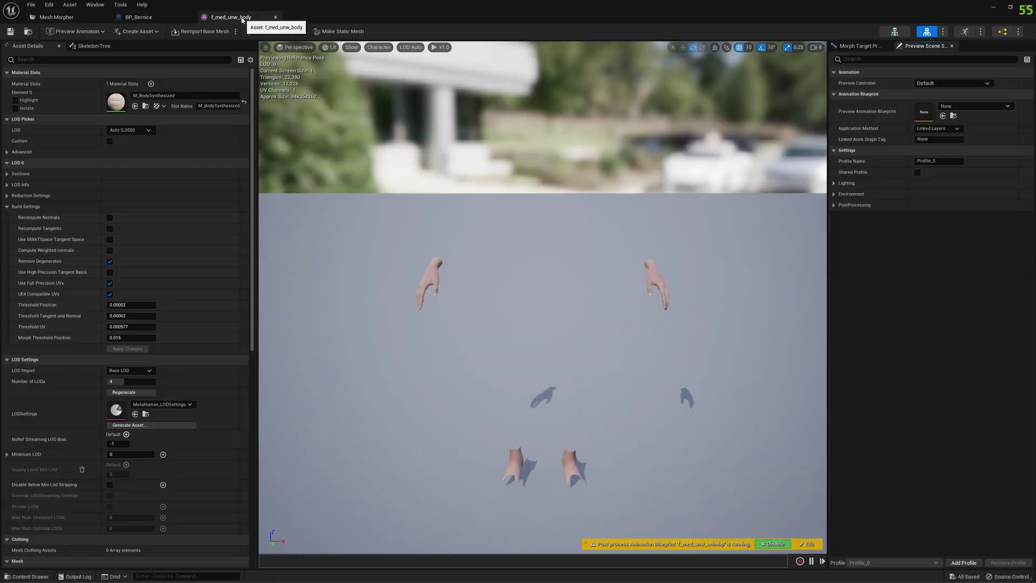
click(81, 17)
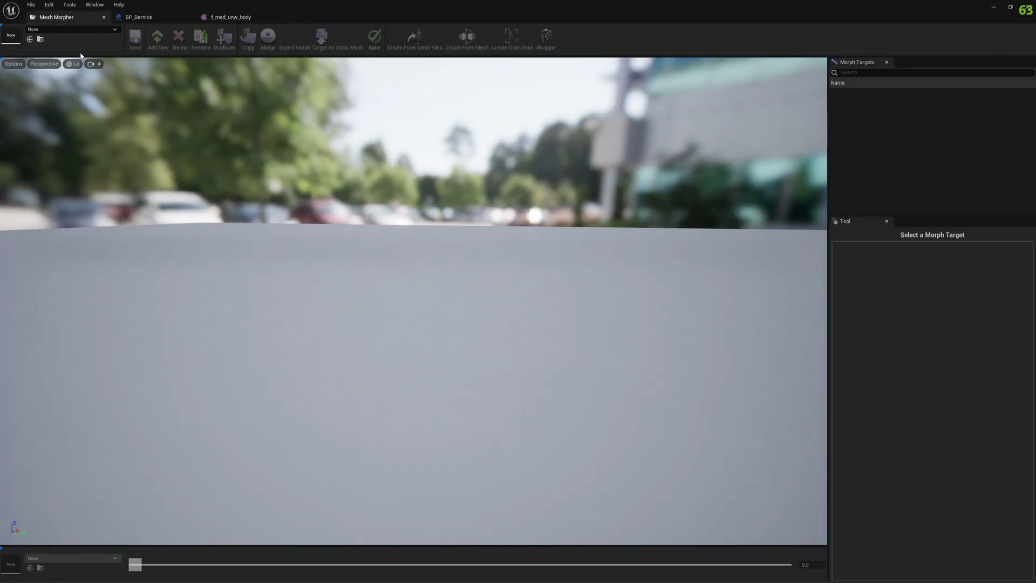
click(68, 29)
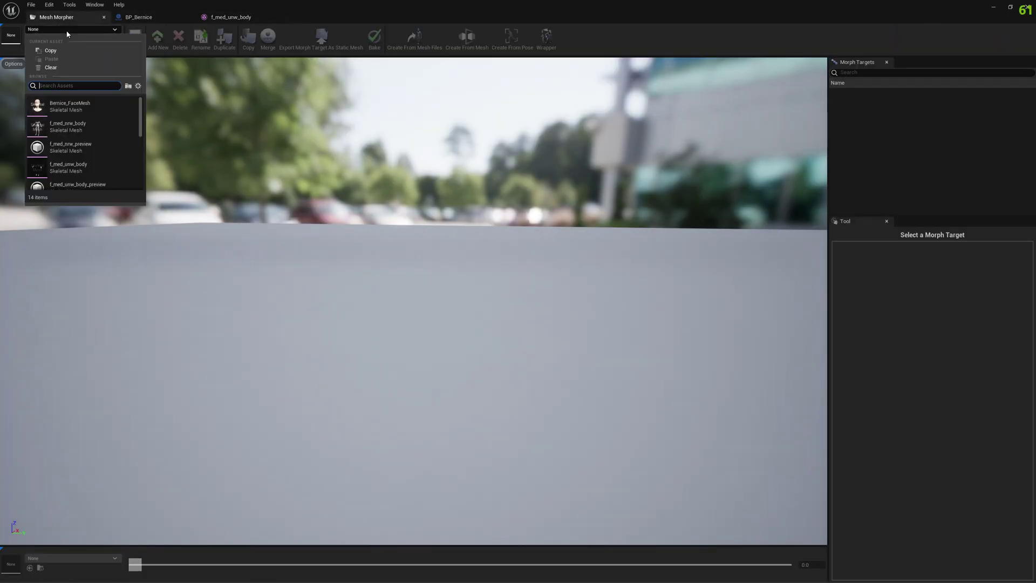
click(72, 170)
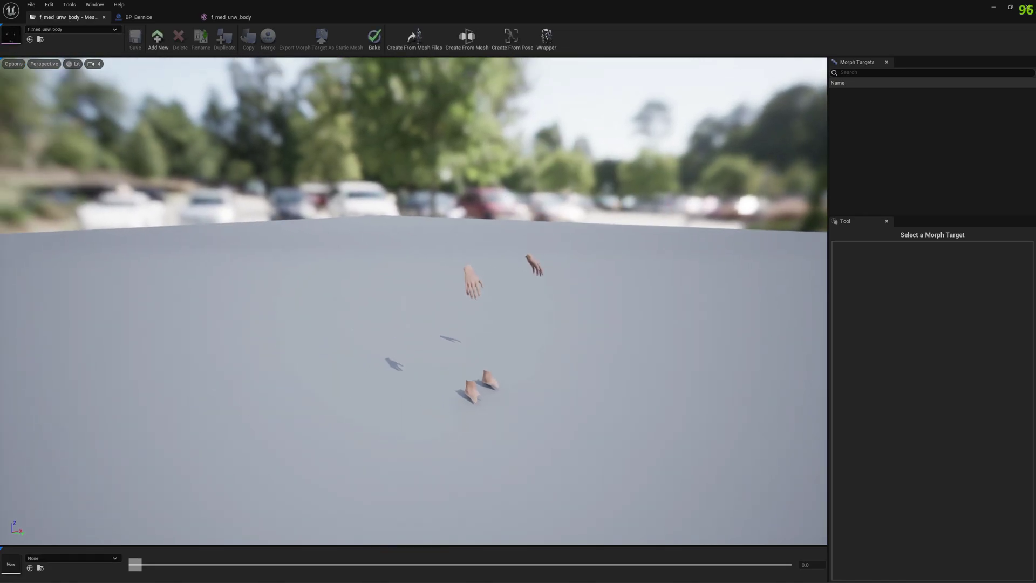
- Open the Poser and inspect the spine_04 and spine_05 bones from a close front view
click(510, 39)
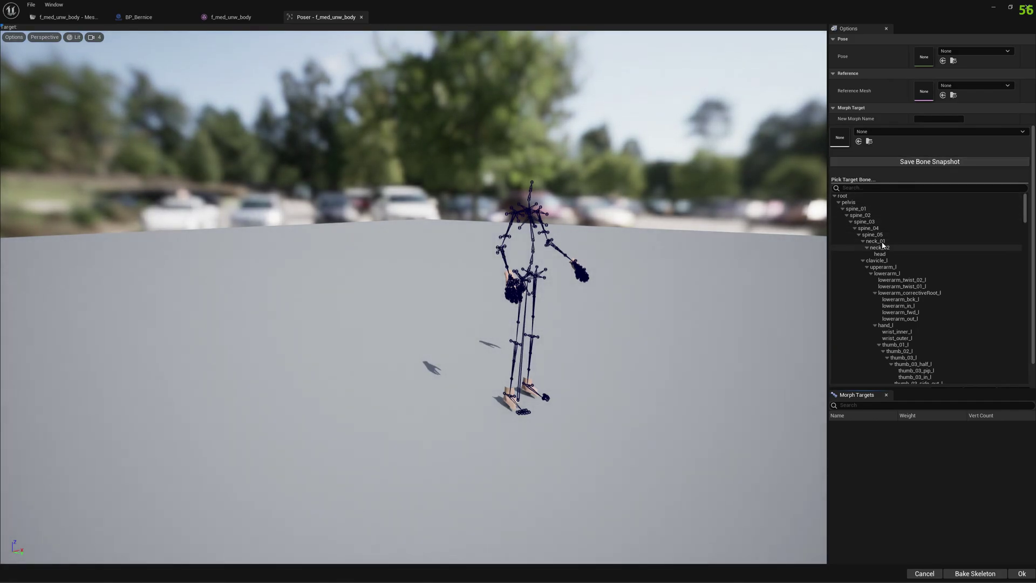
click(868, 228)
right_drag(642, 268, 593, 264)
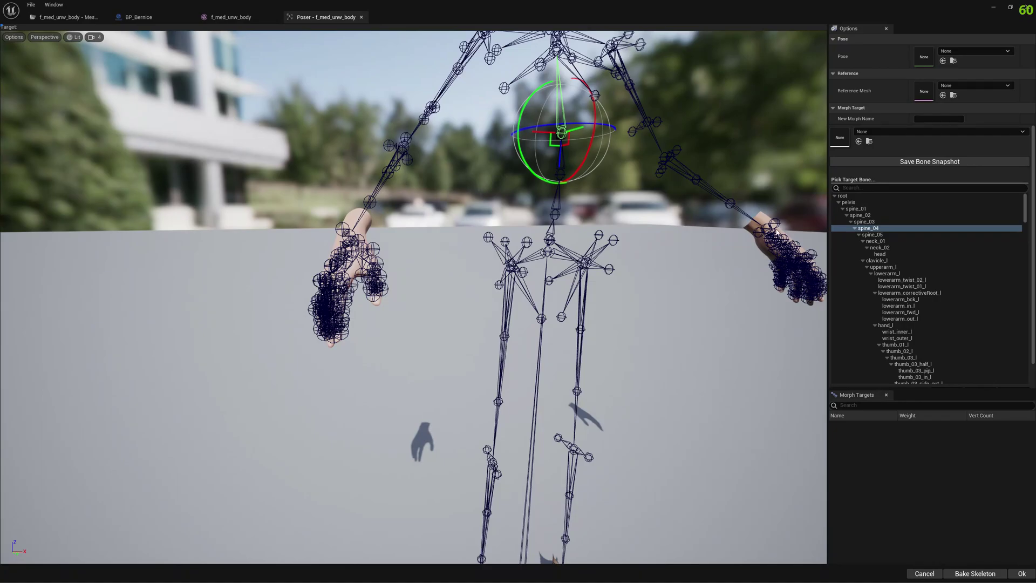
click(880, 235)
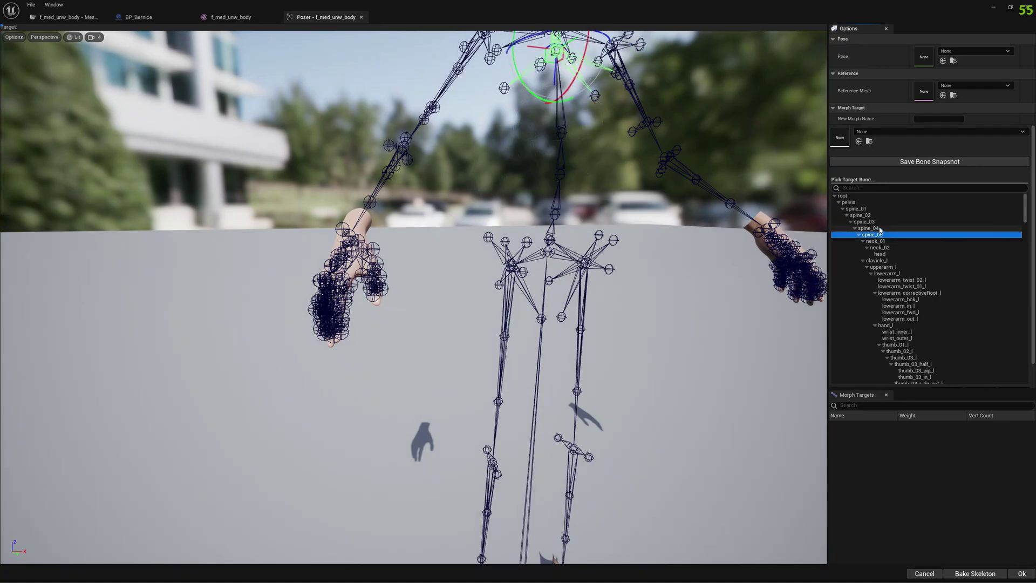
click(868, 228)
- Select spine_03 and rotate it twice to tilt the upper body upward
click(864, 221)
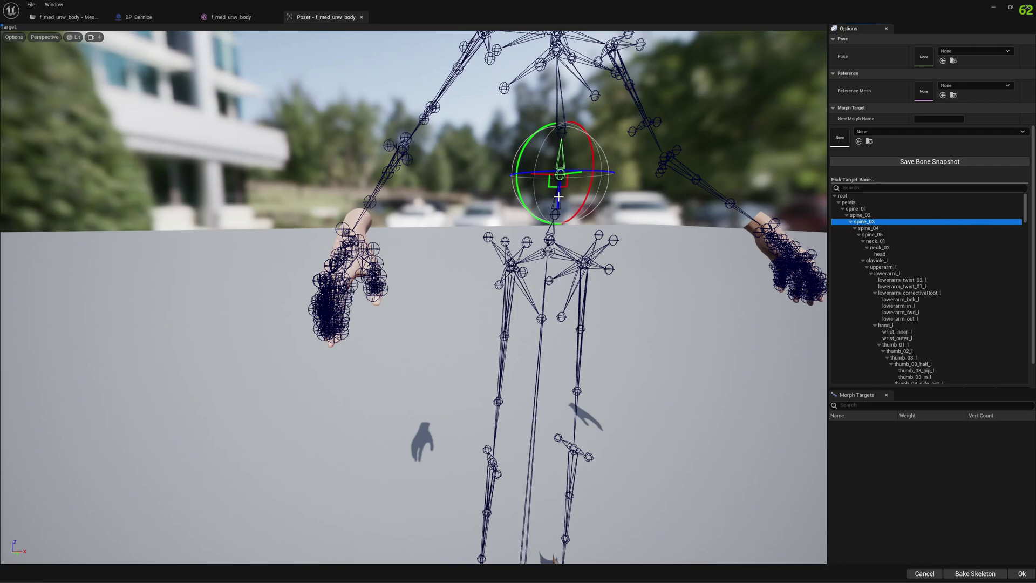
drag(568, 187, 560, 151)
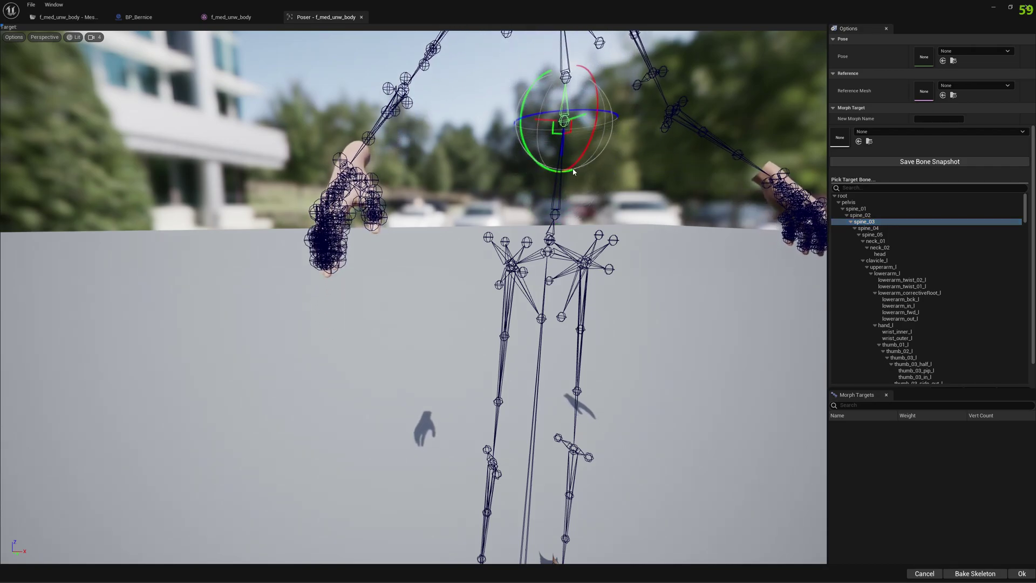
scroll(560, 151, down, 10)
scroll(560, 151, up, 5)
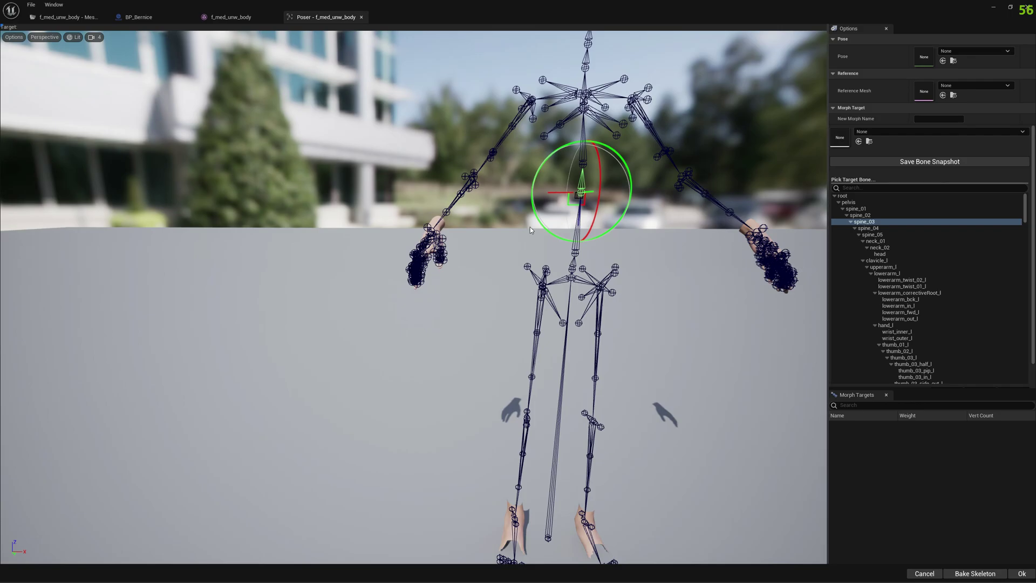
drag(586, 221, 588, 208)
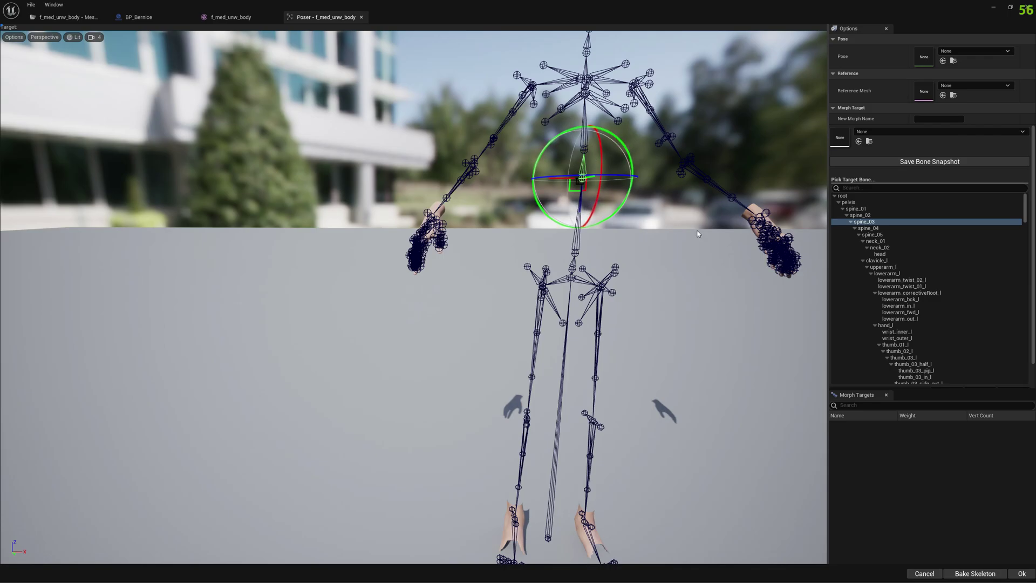
- Bake the posed skeleton into the f_med_unw_body mesh
click(967, 575)
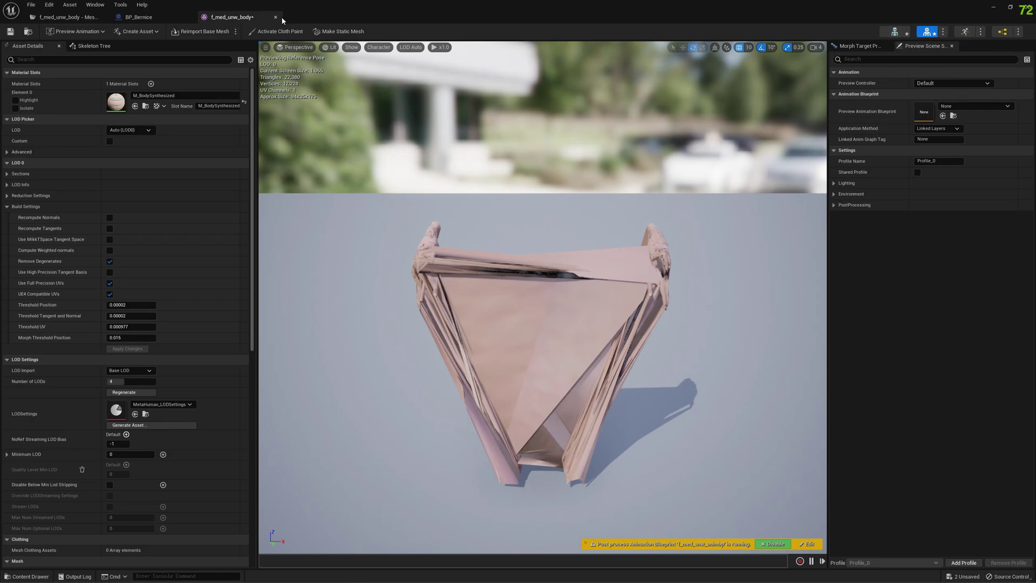
- Close Unreal Editor and discard changes to the two unsaved assets
click(996, 10)
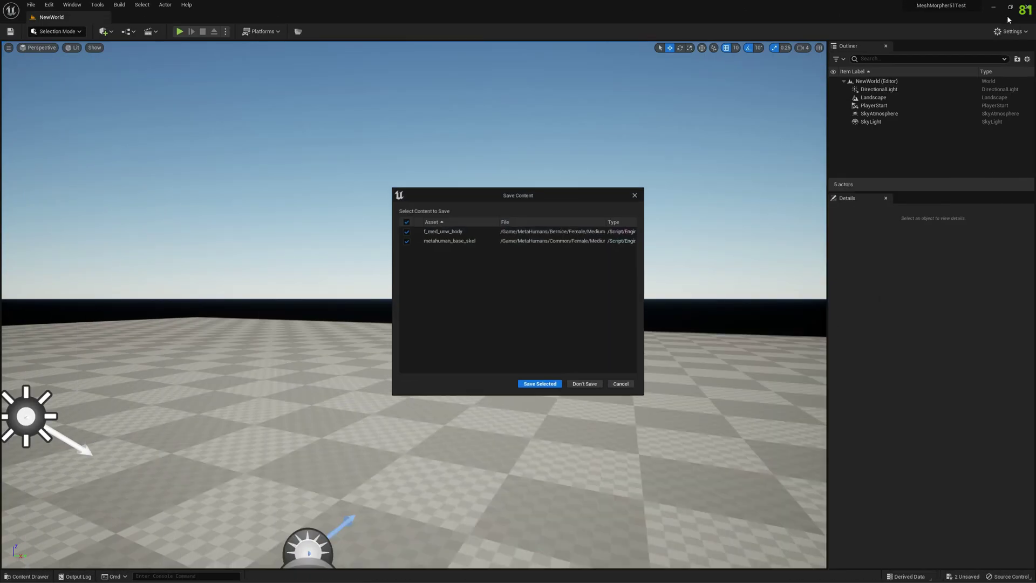
click(585, 384)
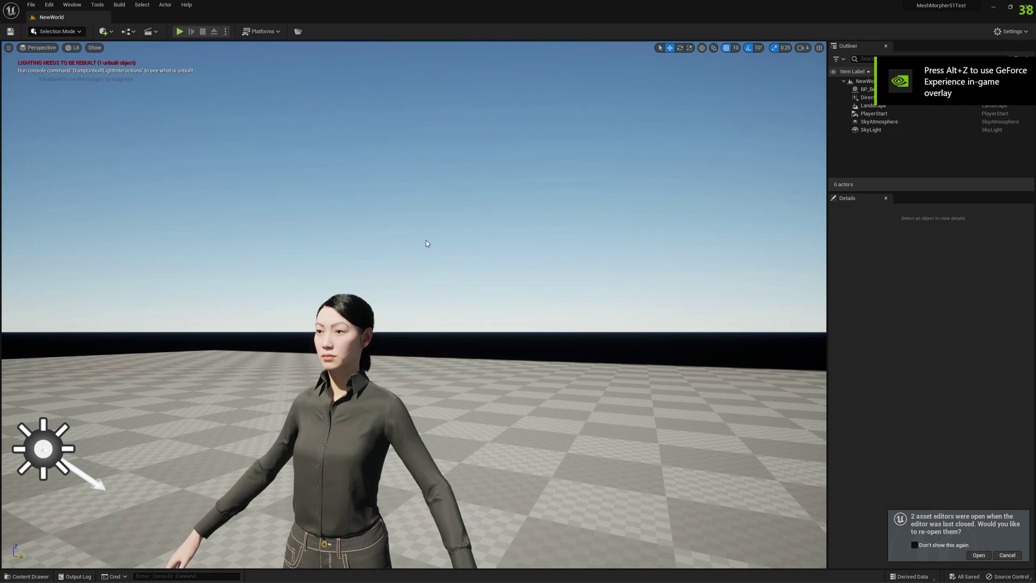
- Open the f_med_unw_body mesh editor from the Body folder and close it again
click(27, 577)
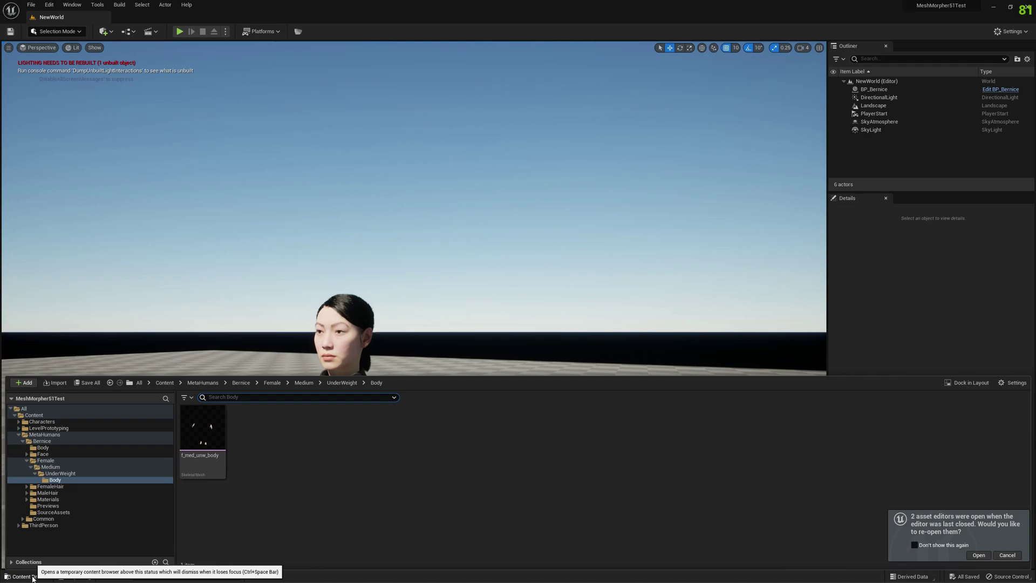
click(199, 434)
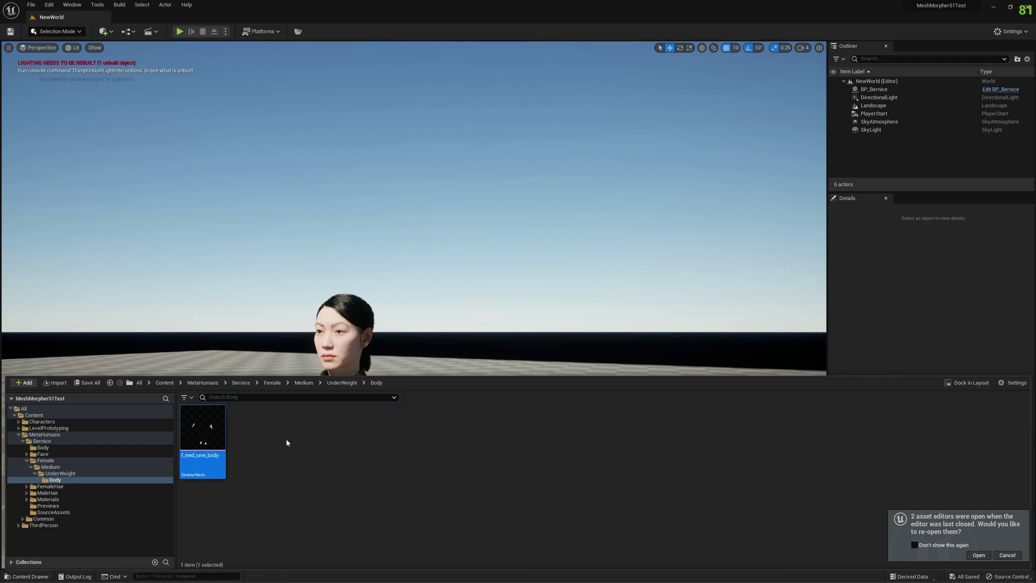
double_click(212, 431)
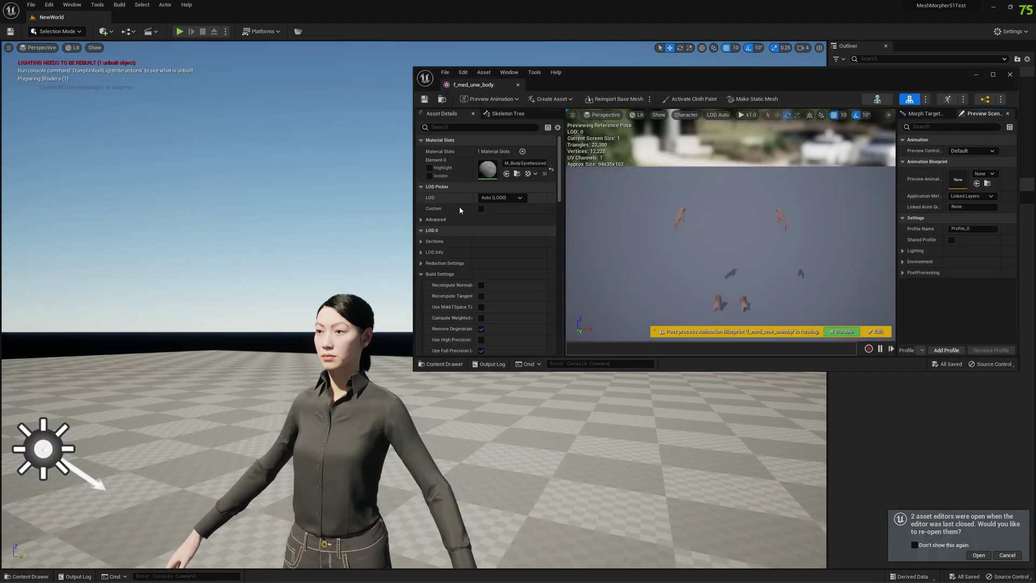
click(1010, 75)
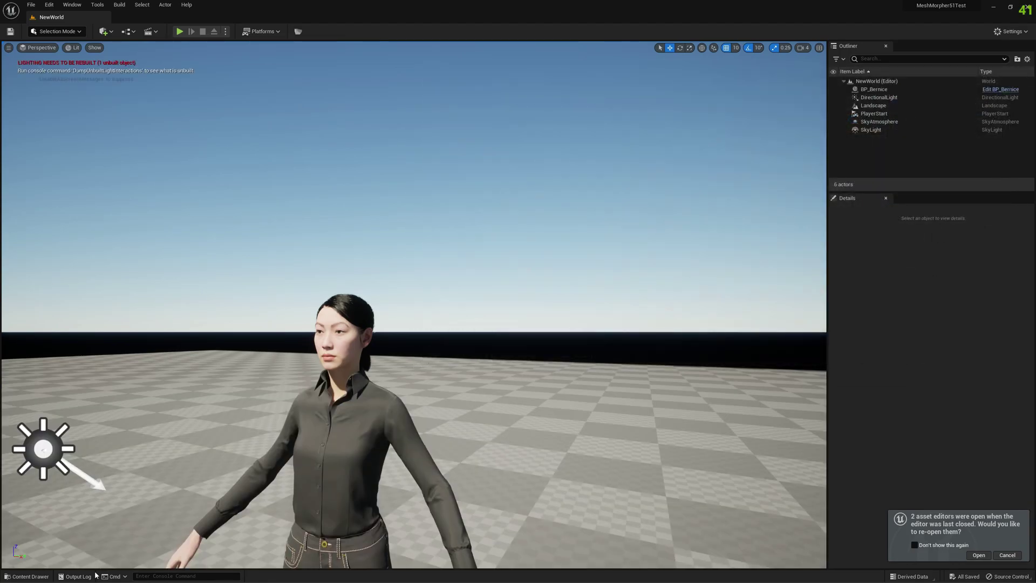
- Export f_med_unw_body to an FBX file named f_med_unw_body
click(28, 576)
right_click(199, 410)
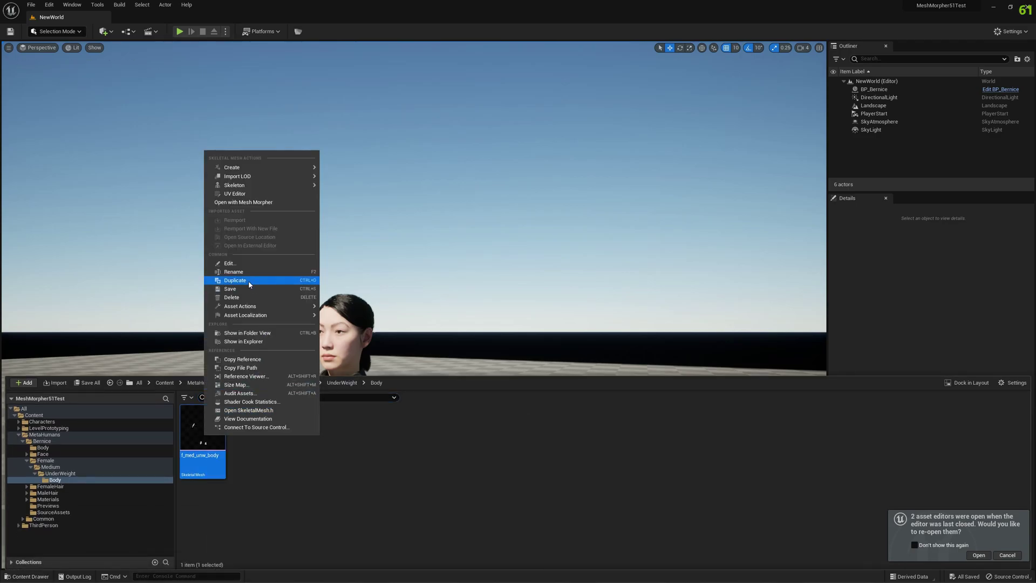
mouse_move(253, 310)
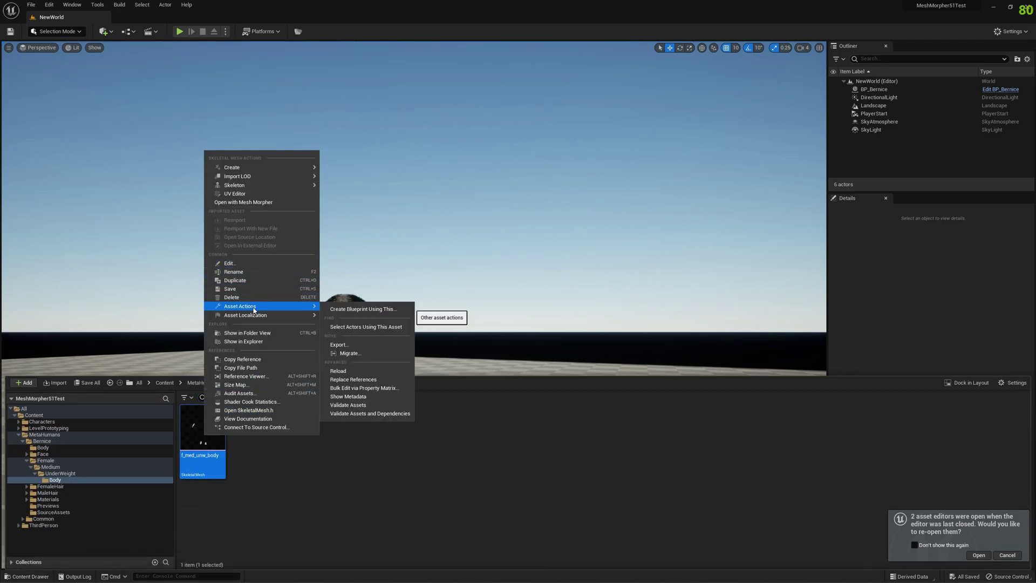
click(339, 344)
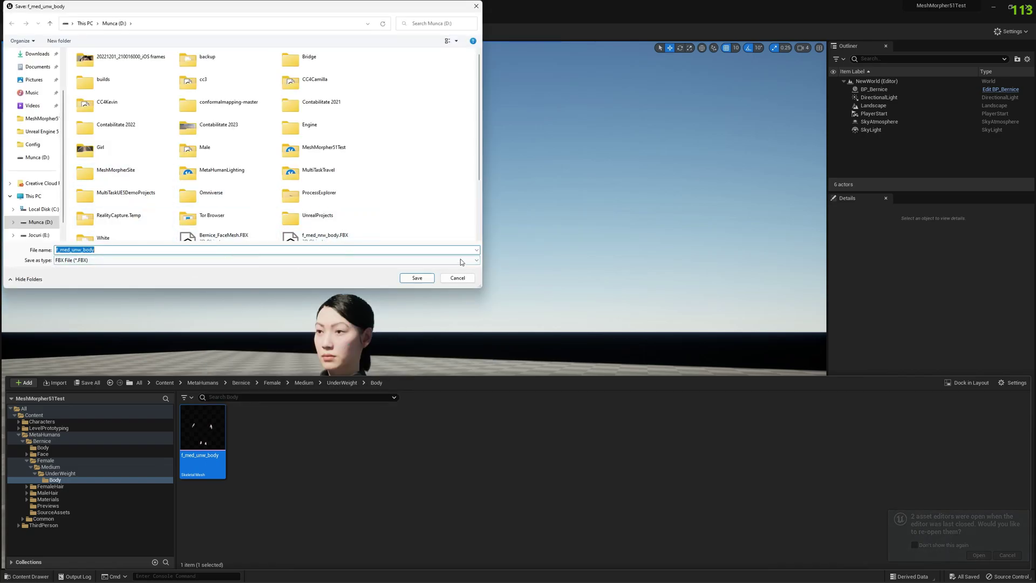
click(418, 277)
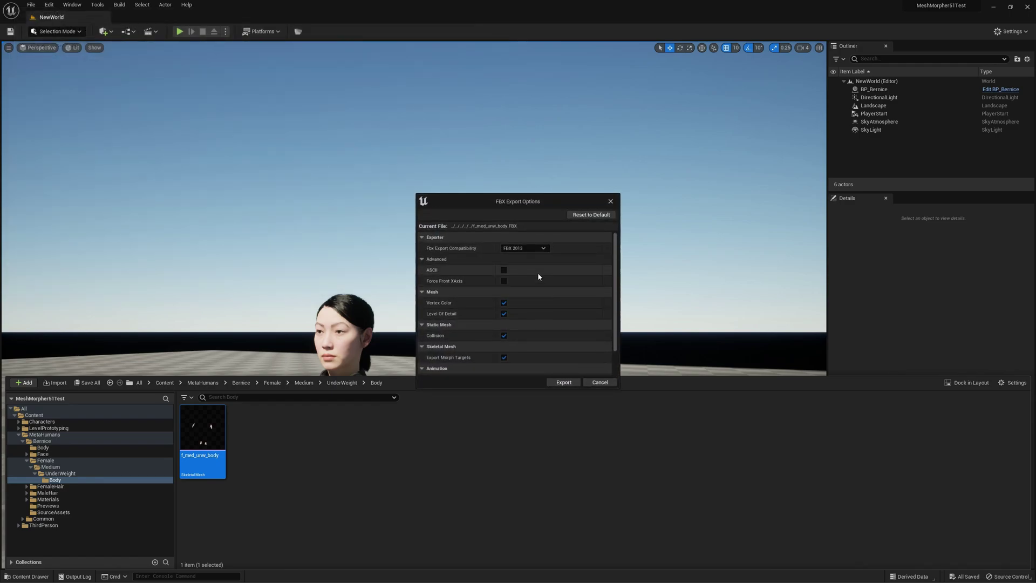
- Review the FBX Export Options (FBX 2013, morph targets) and export
scroll(538, 275, down, 2)
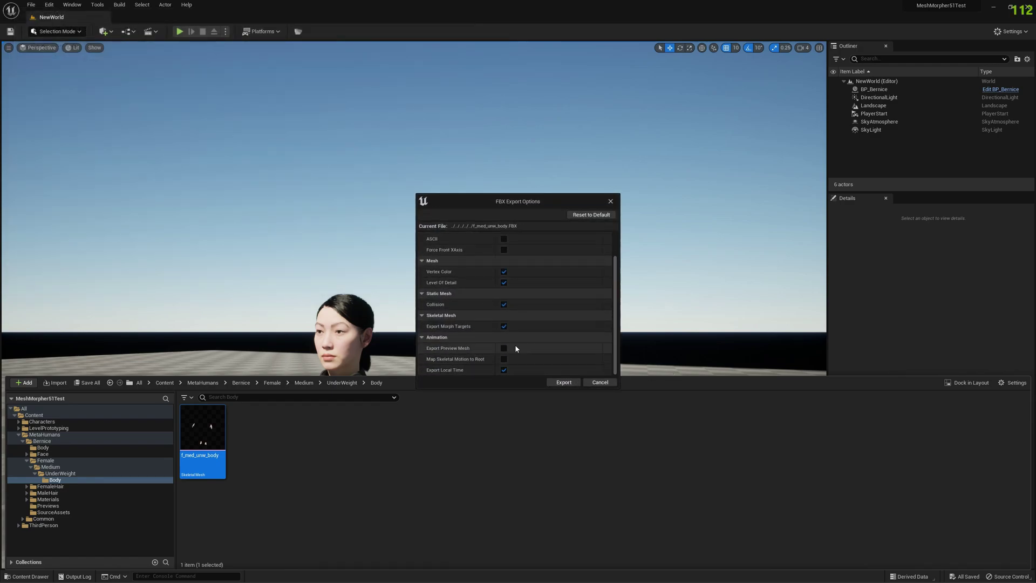
scroll(513, 301, up, 2)
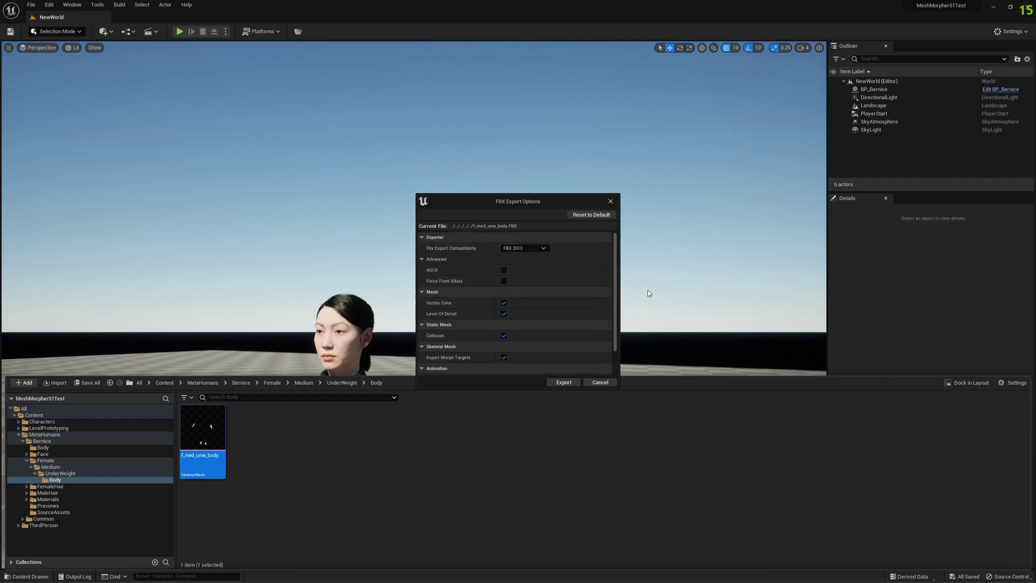
scroll(583, 323, down, 2)
click(564, 382)
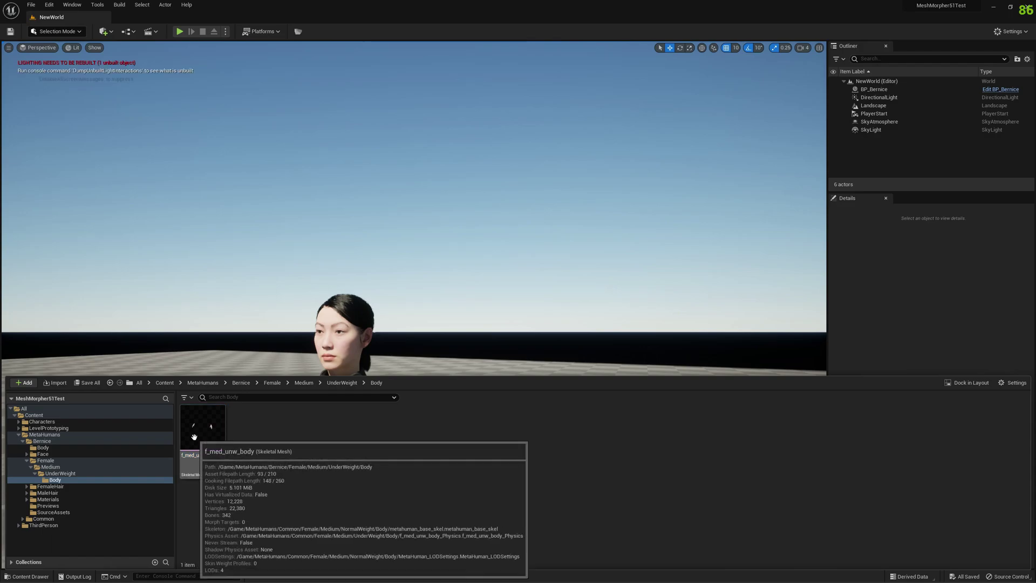
- Force delete f_med_unw_body and import f_med_unw_body.FBX into the Body folder
key(Delete)
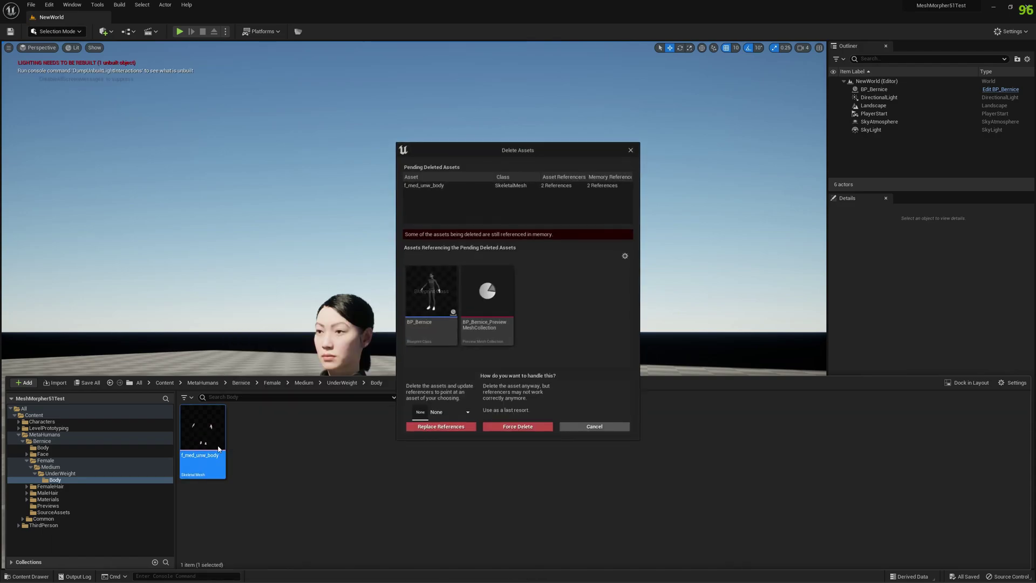
click(518, 427)
click(56, 383)
click(135, 155)
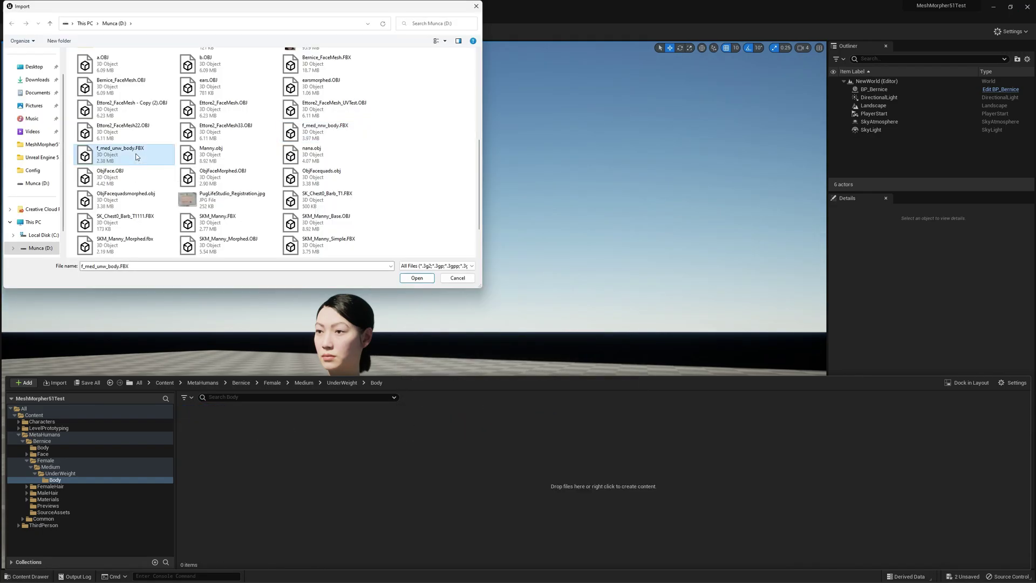
click(416, 278)
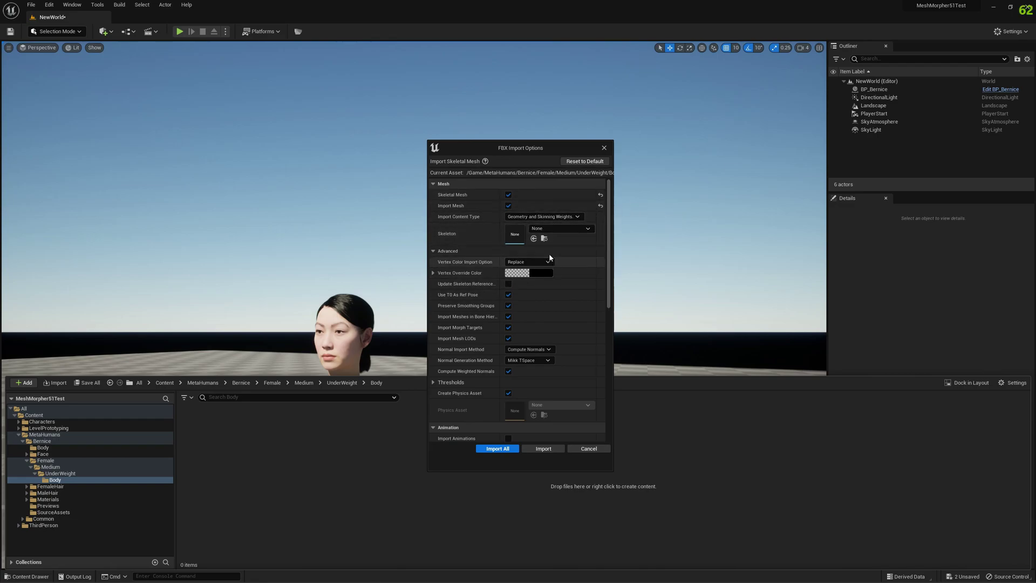
- Import the FBX onto the metahuman_base_skel skeleton and dismiss the message log
click(553, 230)
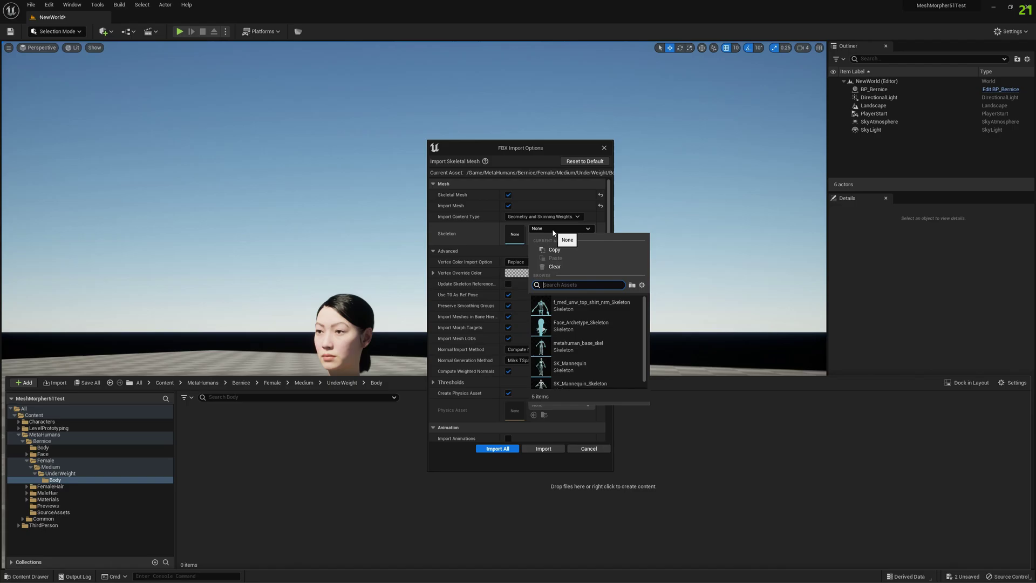
click(584, 345)
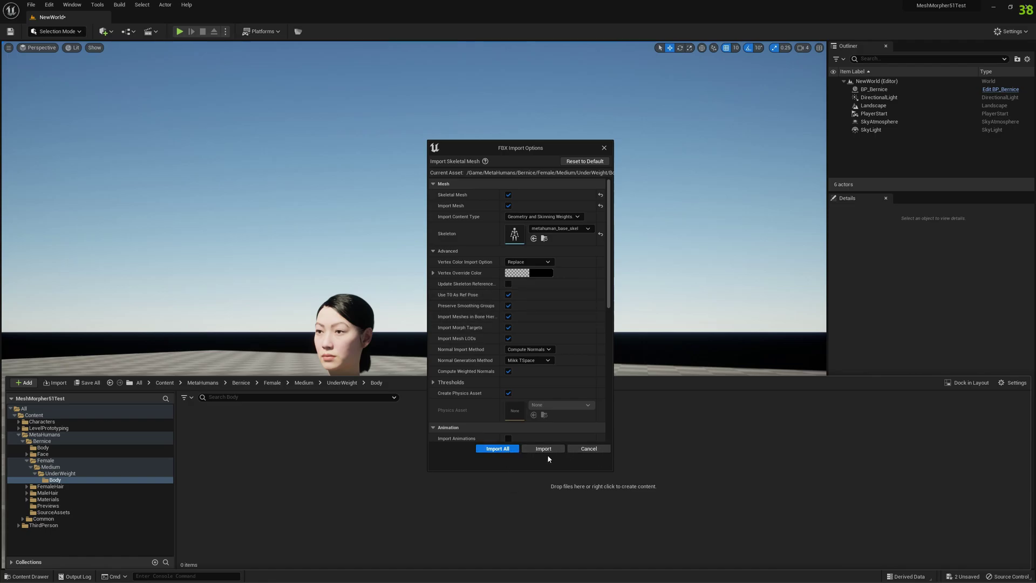
click(510, 449)
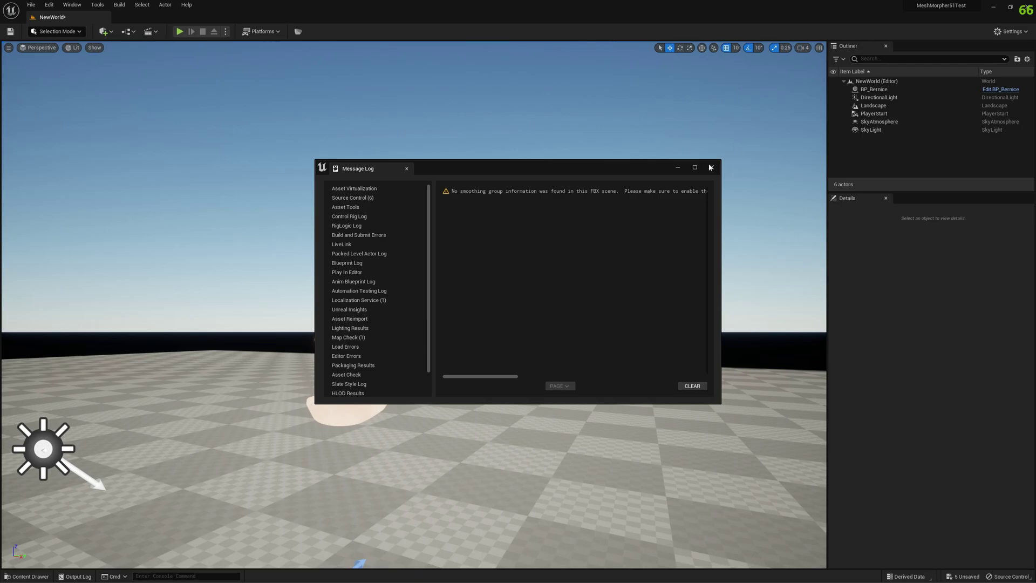
click(710, 167)
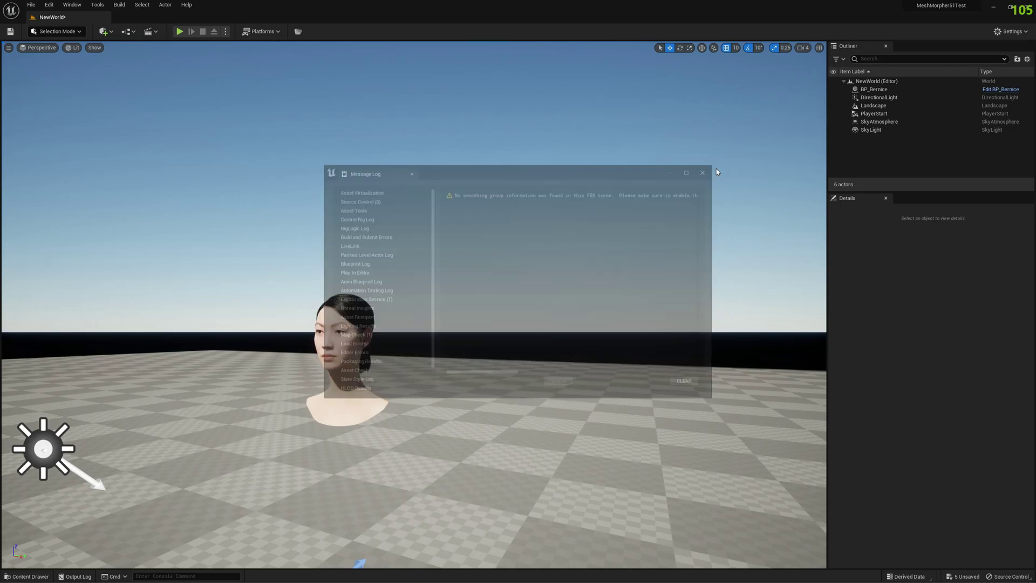
key(super+w)
key(super+w)
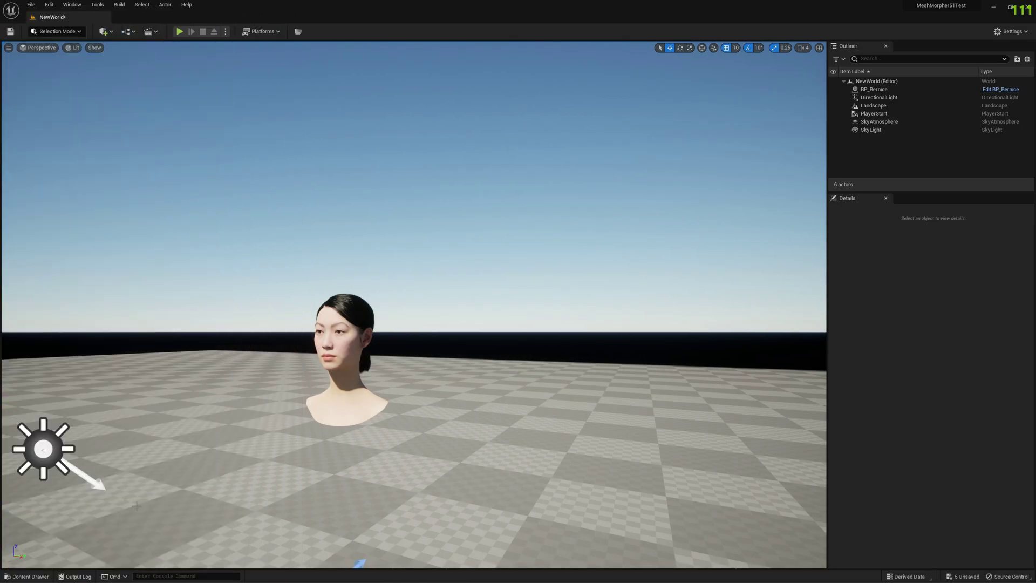
click(27, 576)
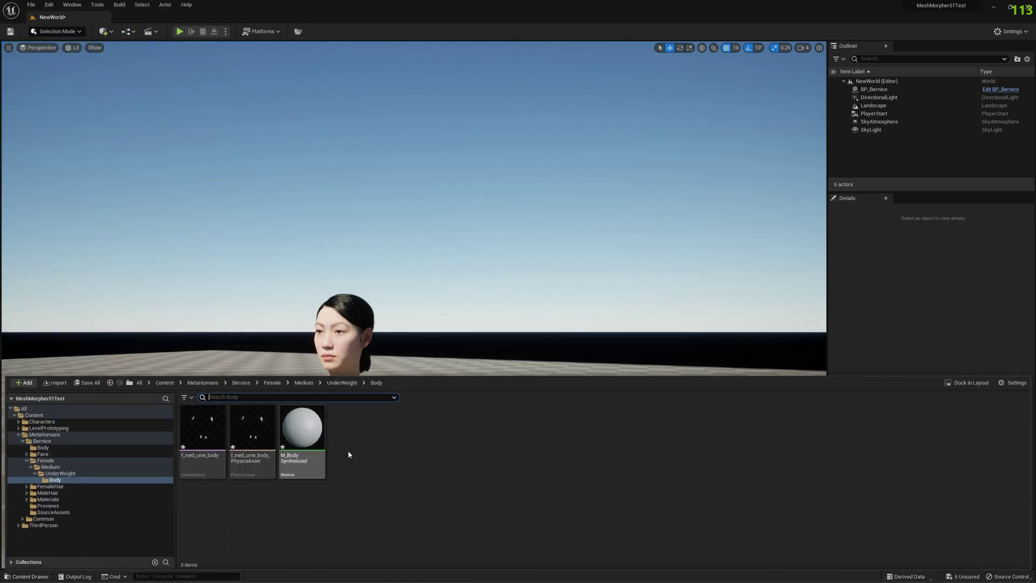
- Open the reimported f_med_unw_body, check its material slot, save it, and close the editor
double_click(203, 429)
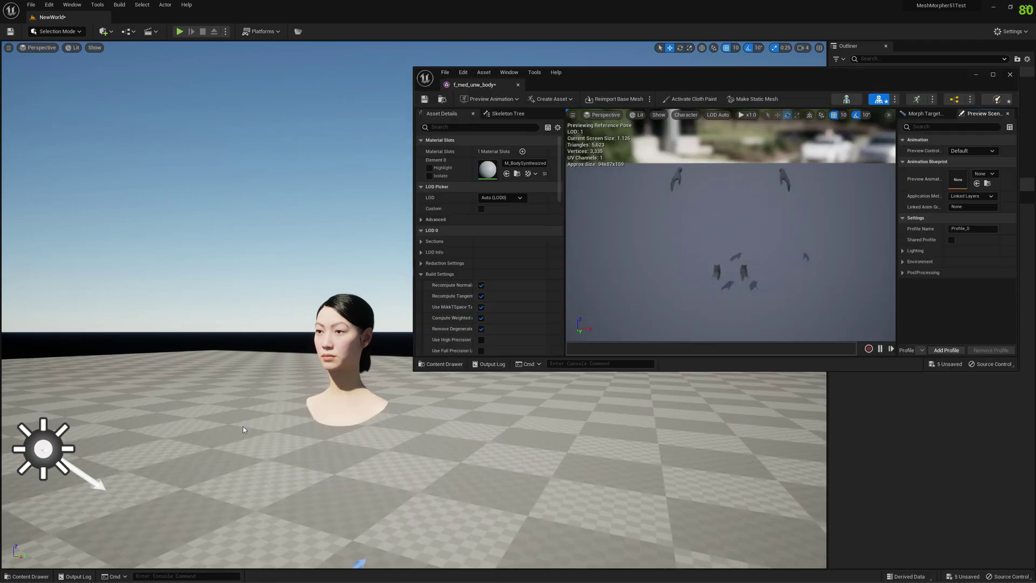
click(518, 163)
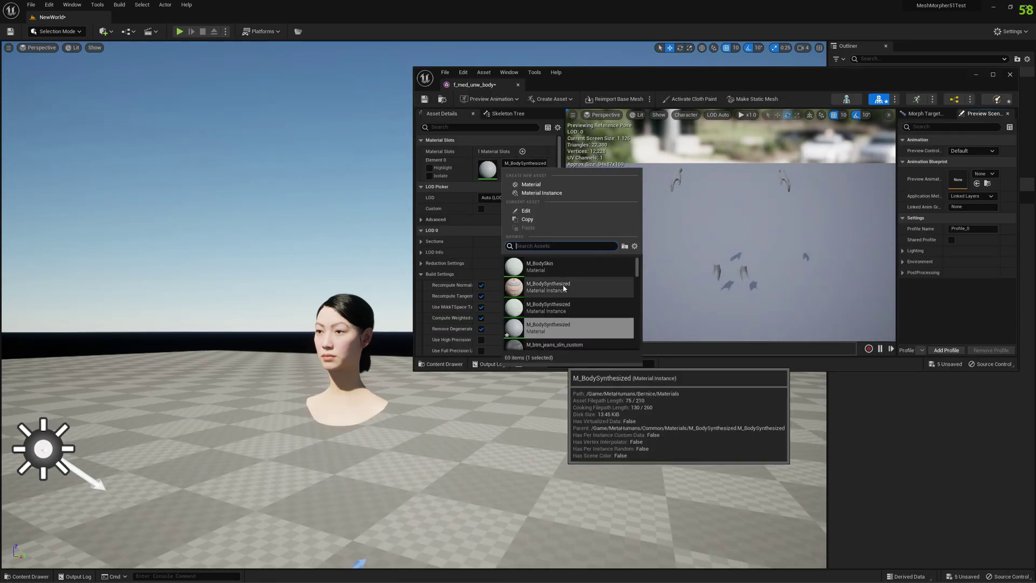
key(Escape)
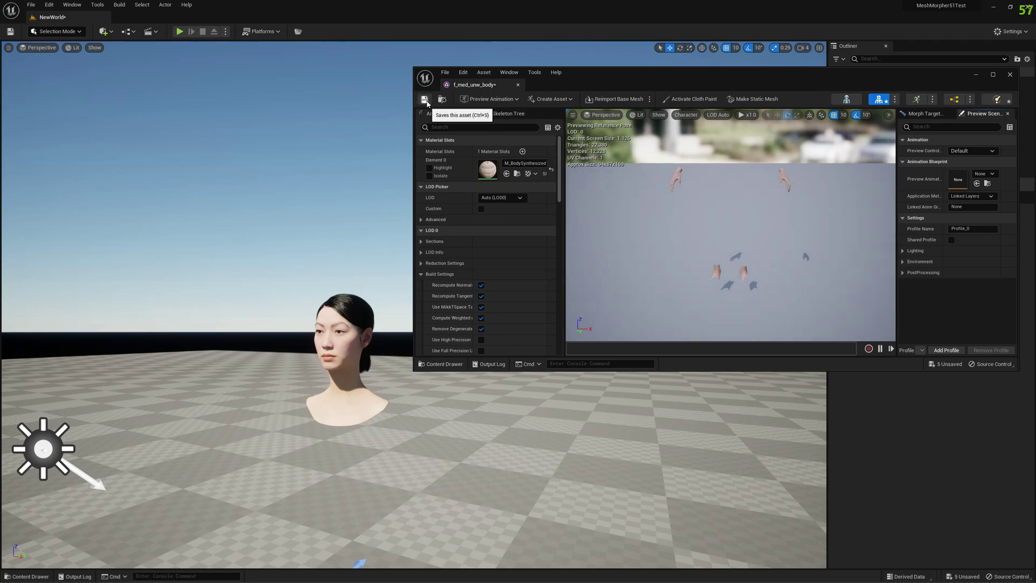
click(424, 99)
drag(848, 77, 615, 108)
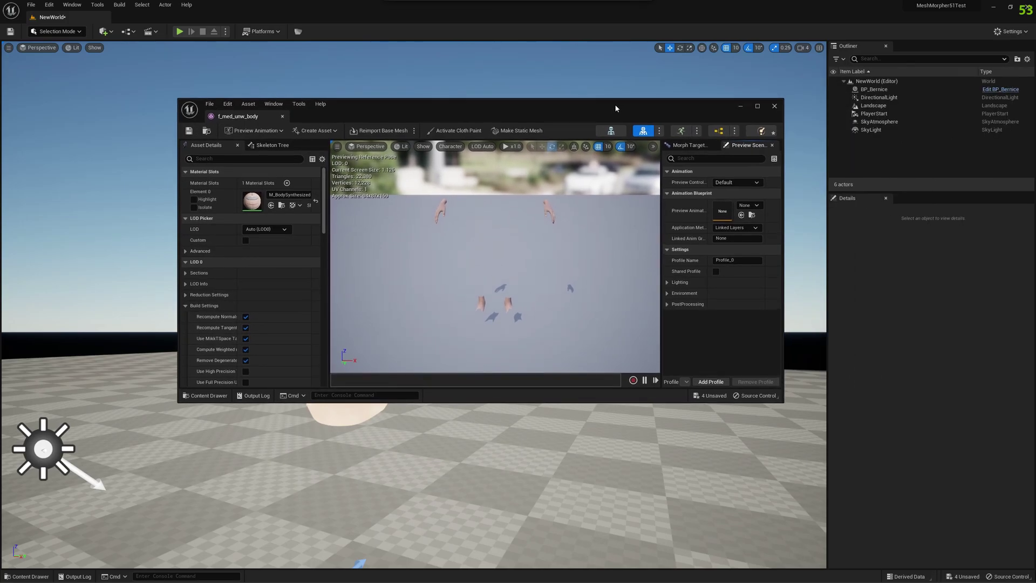
click(775, 106)
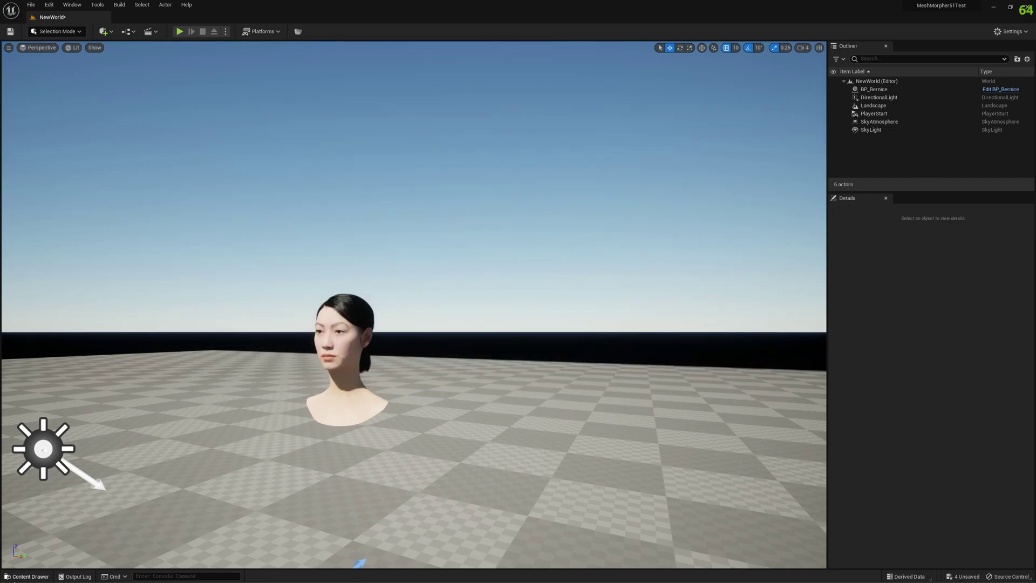
key(ctrl+space)
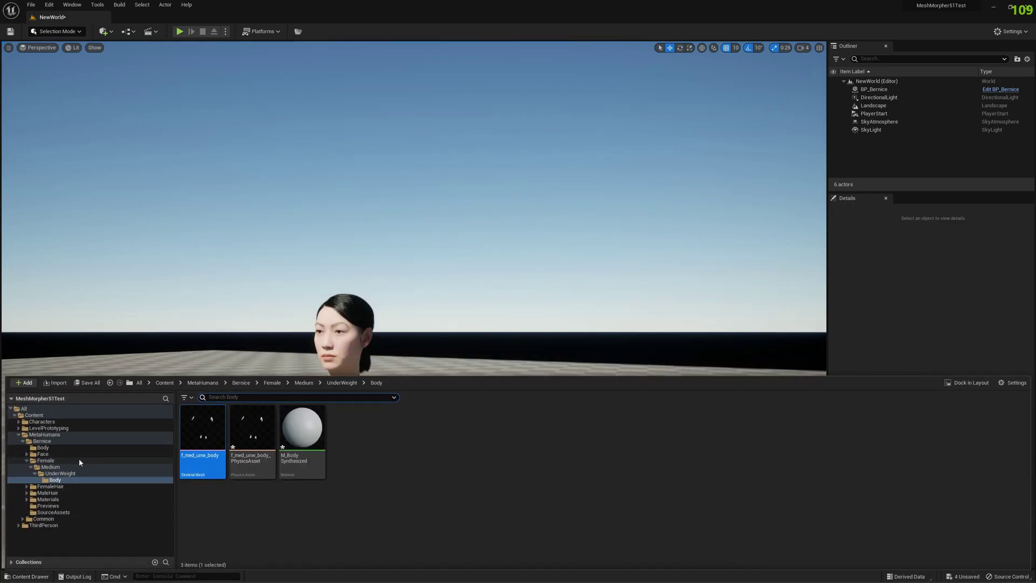
- Open BP_Bernice and browse into Common MetaHumans' Female and Medium folders
click(67, 441)
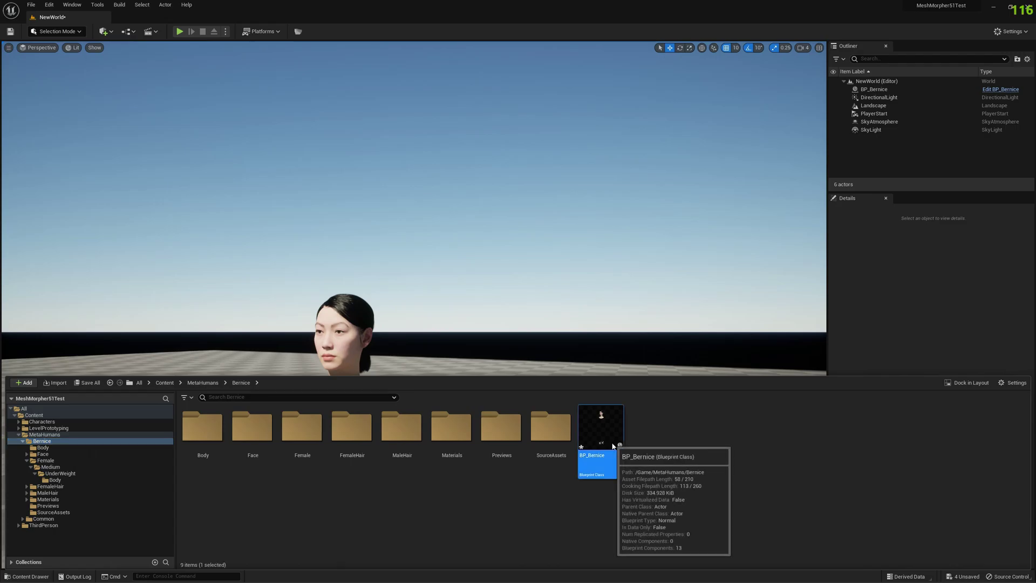
double_click(599, 431)
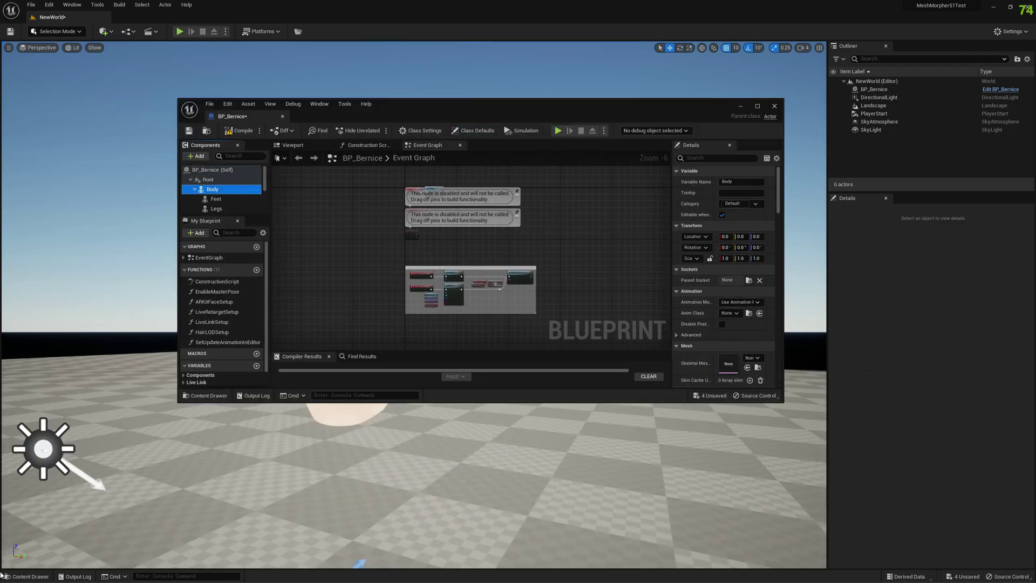
click(30, 576)
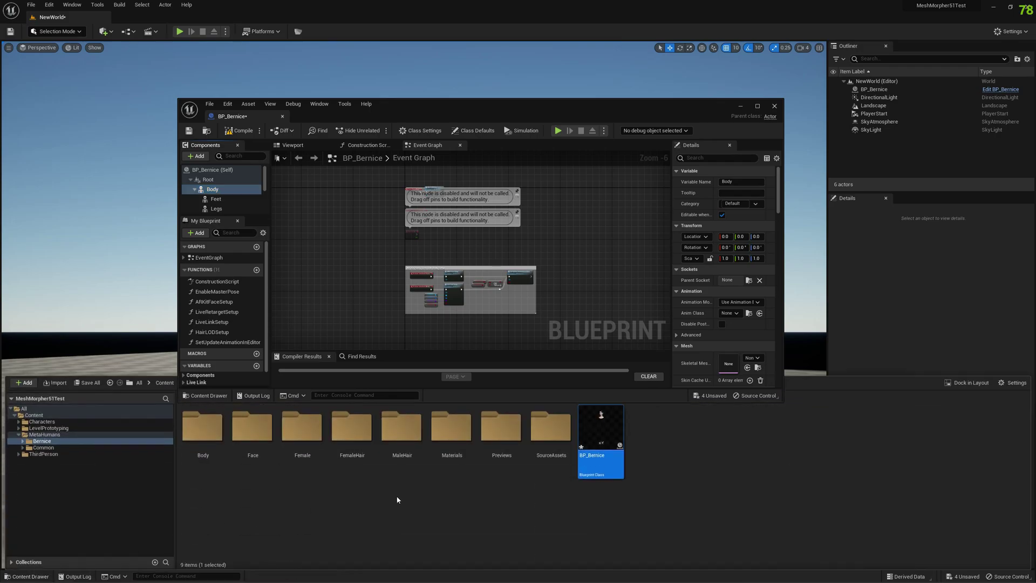
click(51, 449)
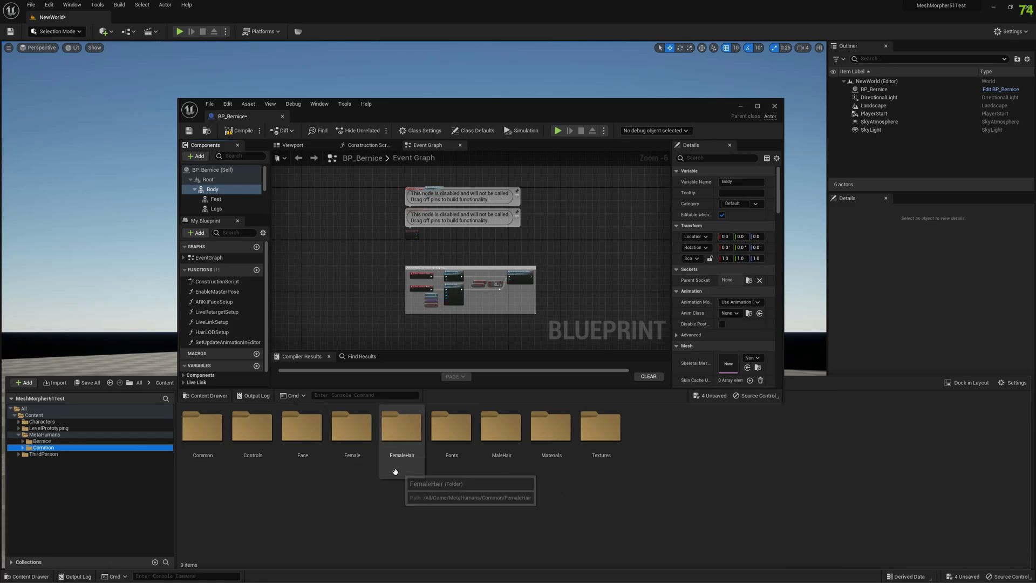
double_click(353, 450)
double_click(209, 448)
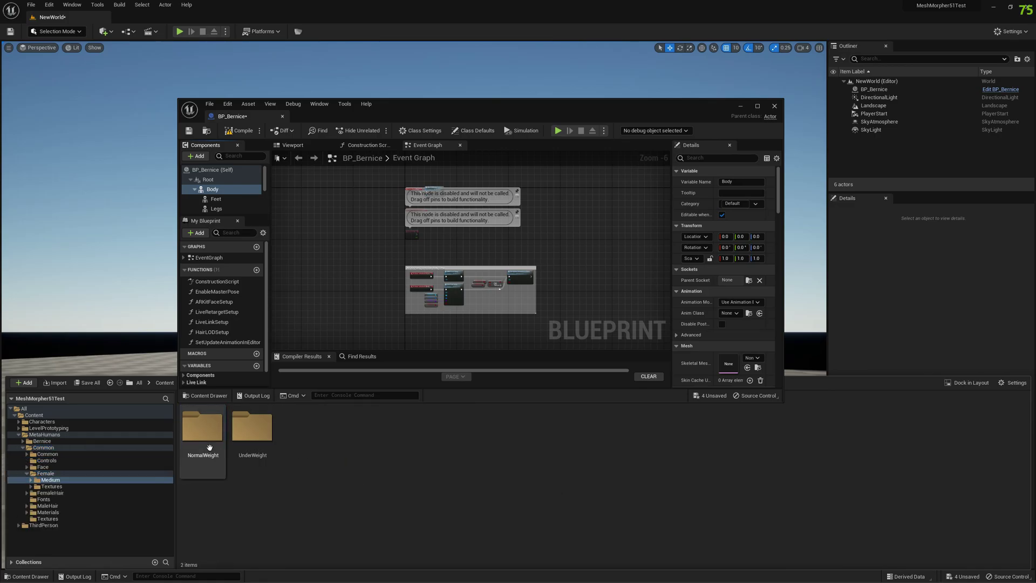
- Open the UnderWeight Body folder, then return up to the Female folder
click(255, 437)
double_click(255, 437)
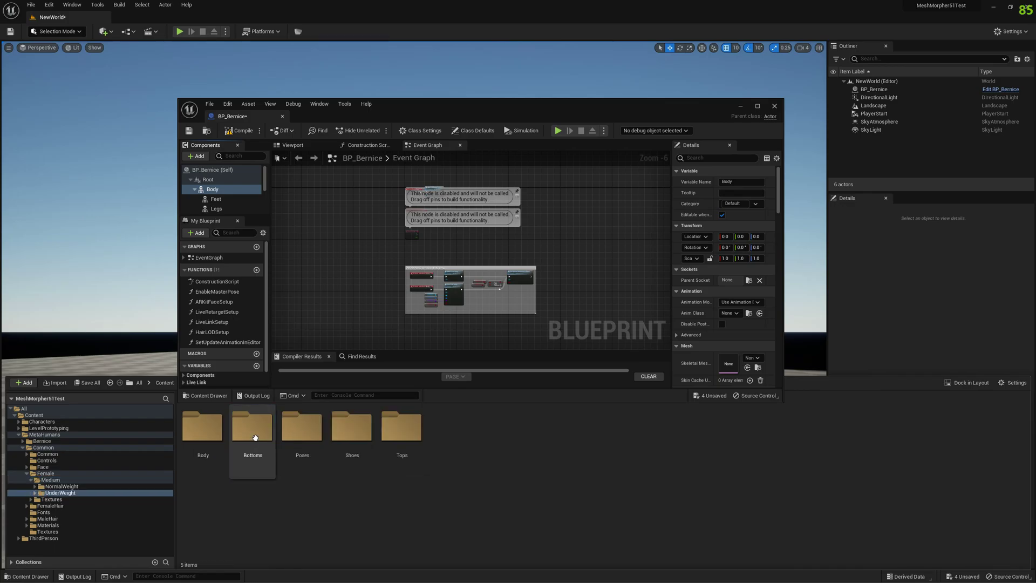
double_click(202, 429)
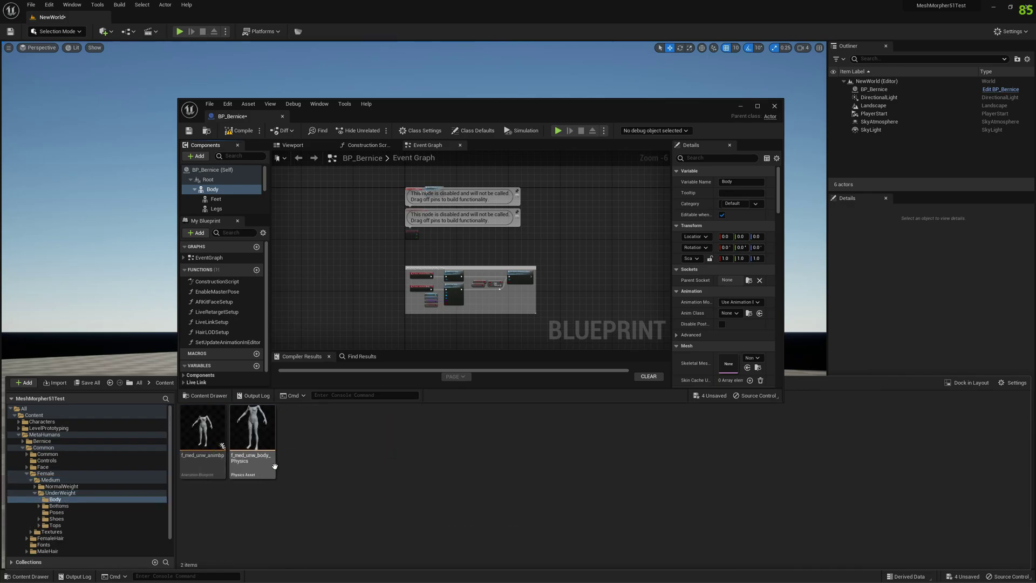
drag(494, 108, 641, 75)
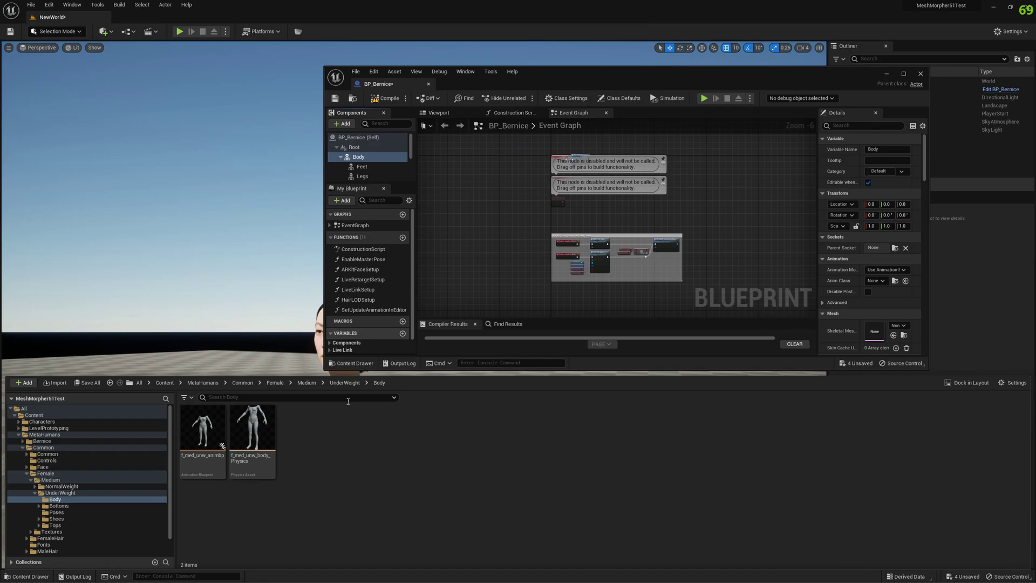
click(344, 383)
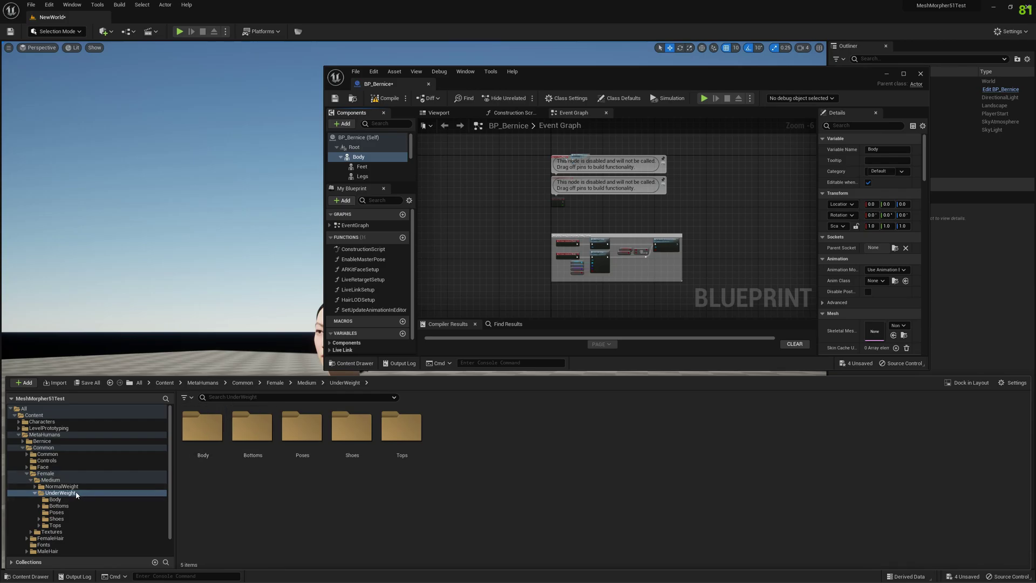
click(54, 473)
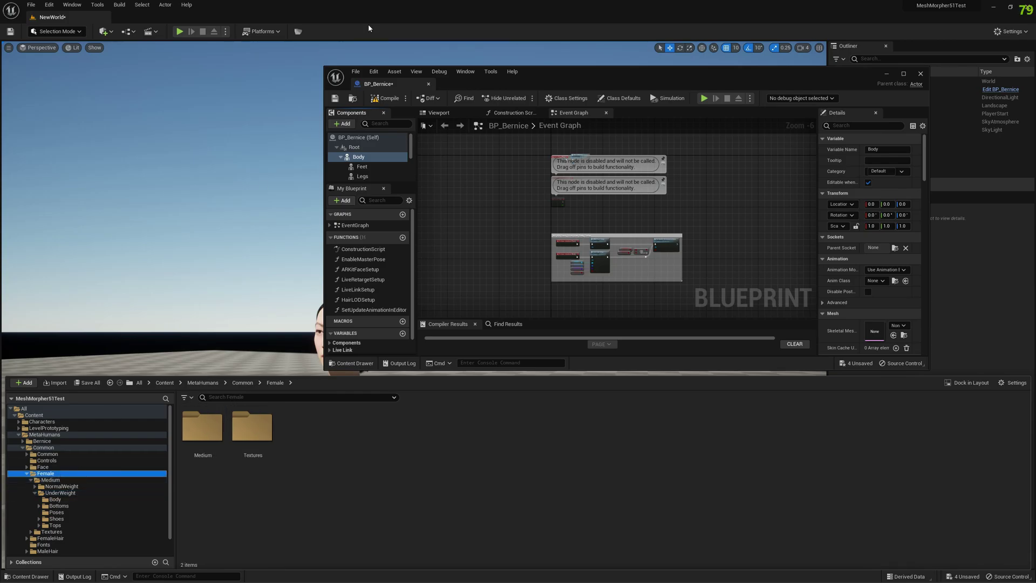
- Launch Mesh Morpher, dismiss the login prompt, and list the loadable skeletal meshes
click(298, 32)
click(564, 298)
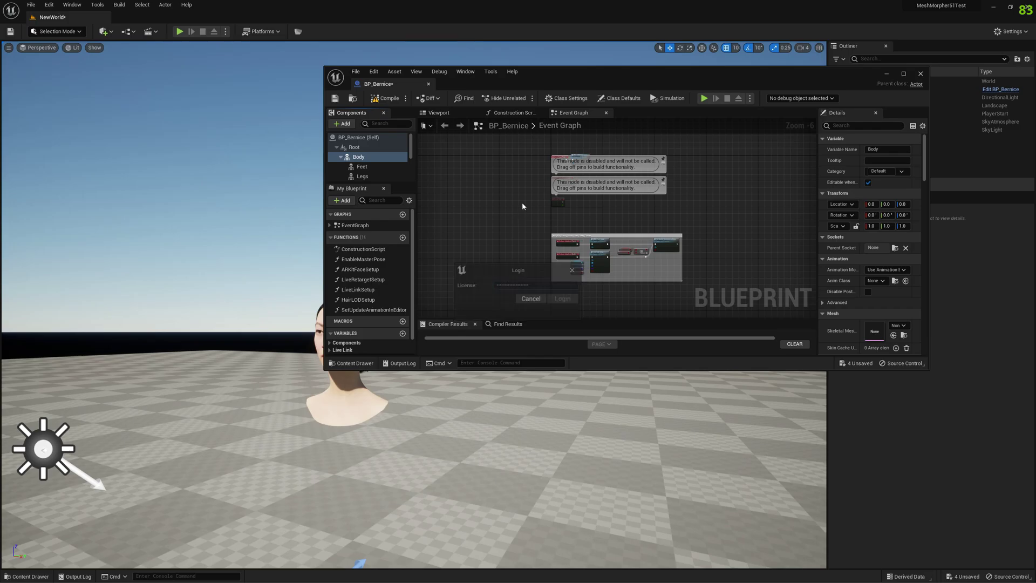
click(396, 96)
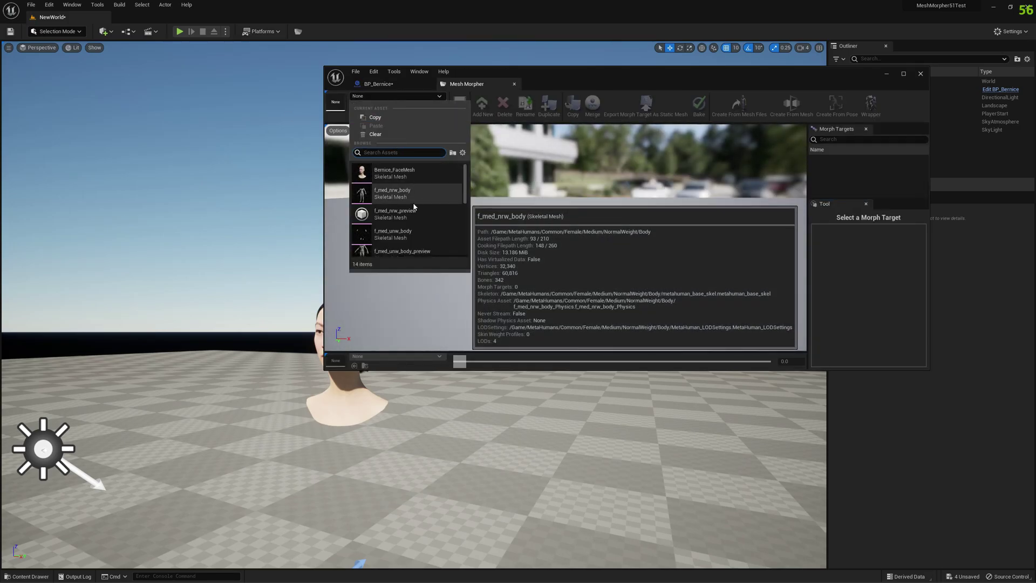
- Load f_med_unw_body into Mesh Morpher and locate it among the project assets
click(398, 233)
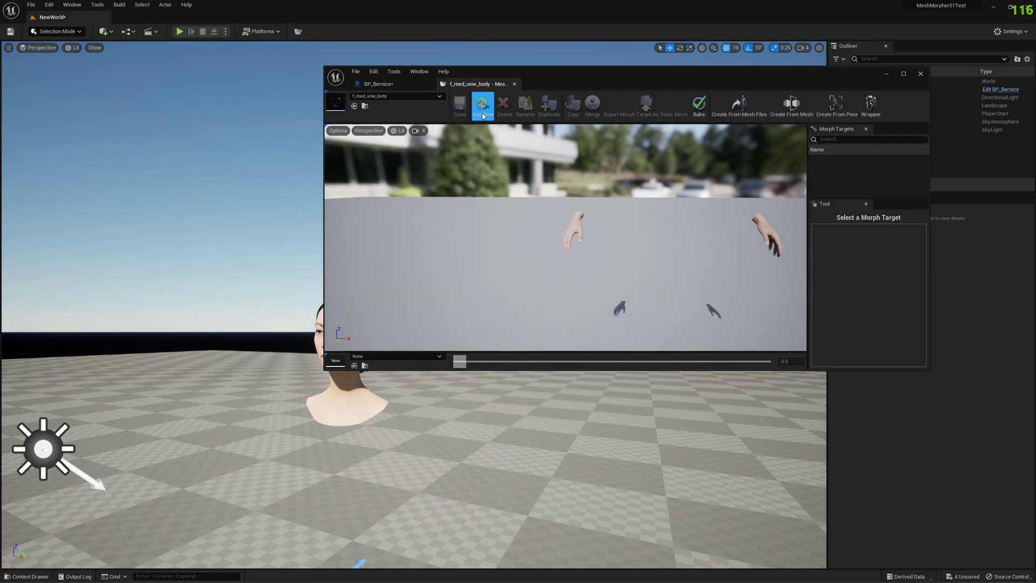
click(365, 105)
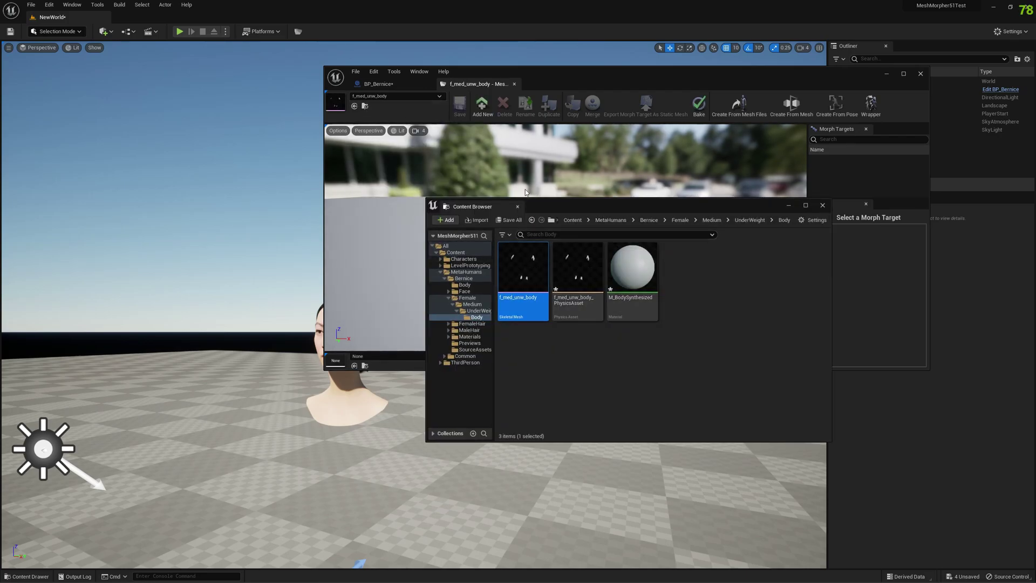
click(379, 83)
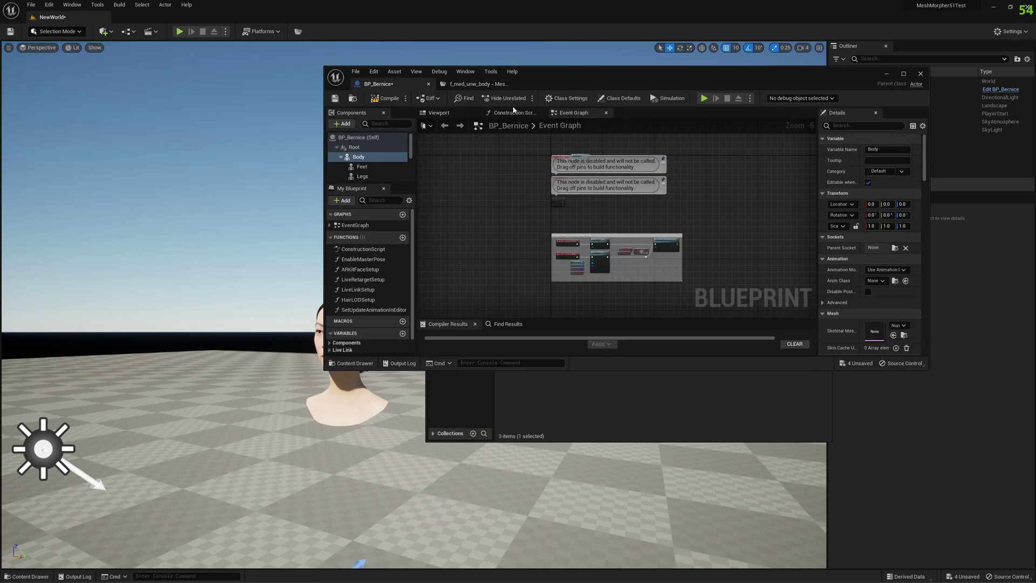
- Assign f_med_unw_body as BP_Bernice's Body skeletal mesh and save the blueprint
click(894, 336)
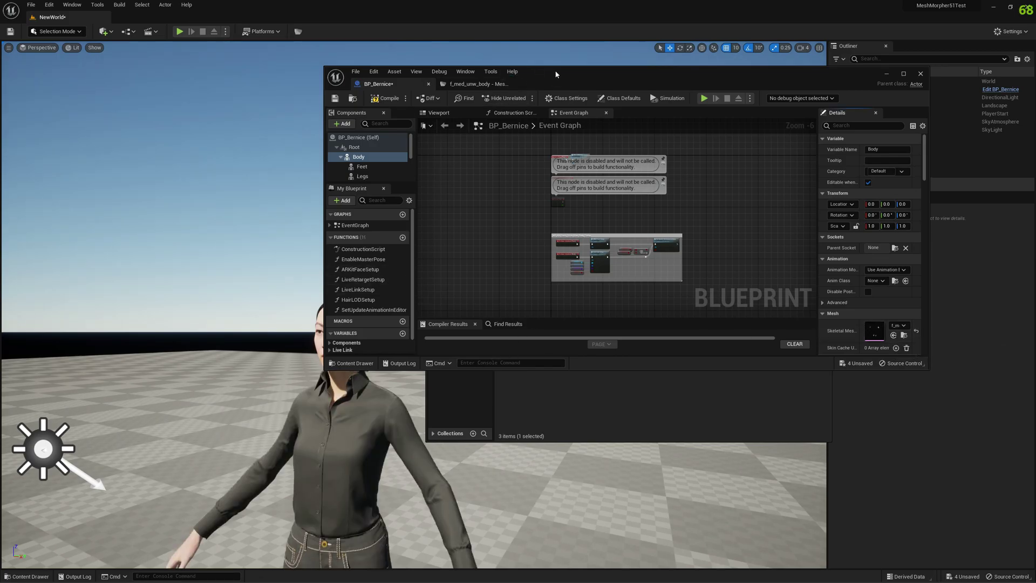
drag(556, 73, 648, 57)
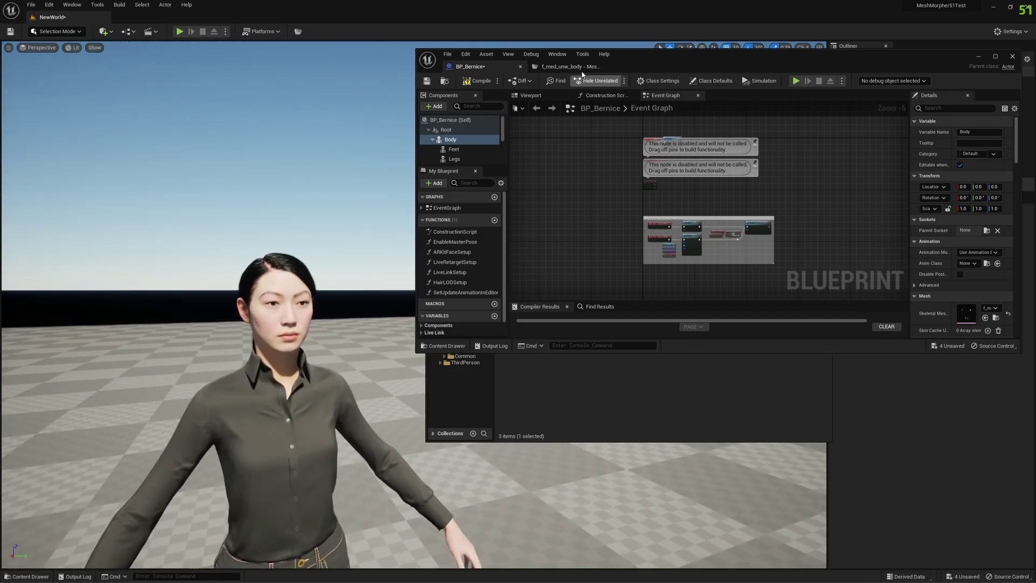
click(426, 81)
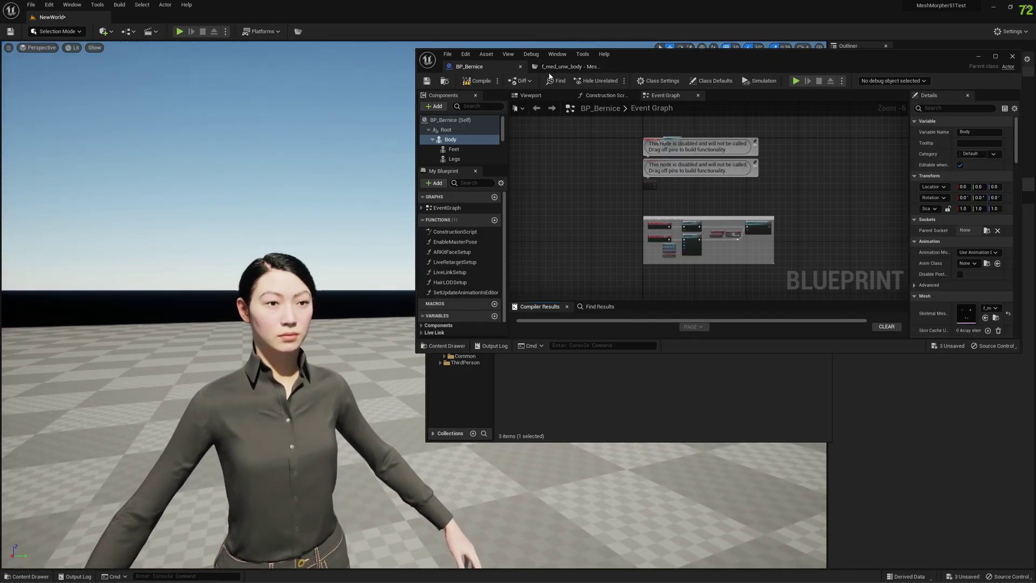
click(564, 67)
right_drag(754, 210, 754, 210)
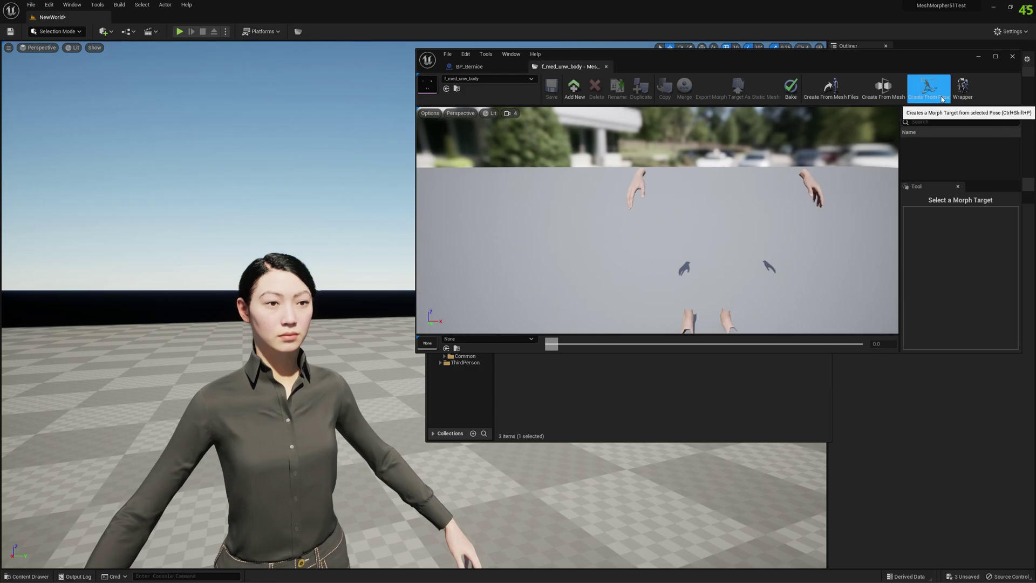
- Create a Poser from pose for f_med_unw_body and resize it to show the bone tree
click(929, 86)
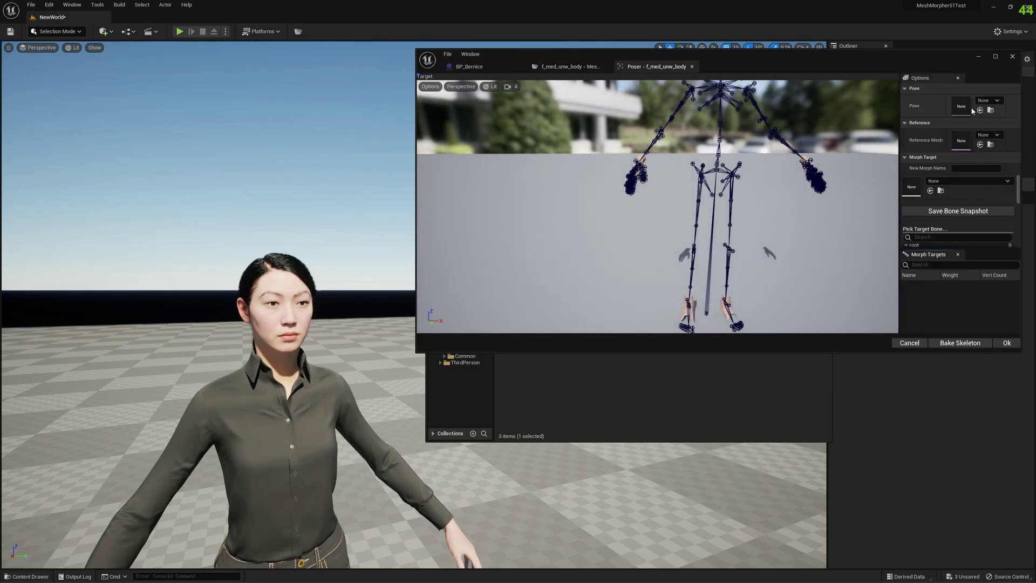
double_click(903, 56)
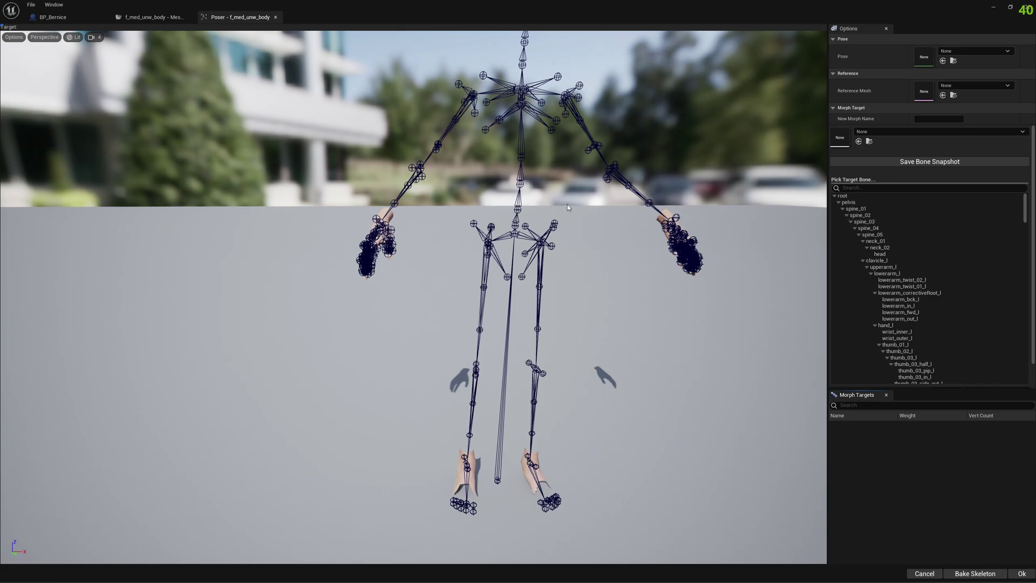
scroll(562, 201, up, 2)
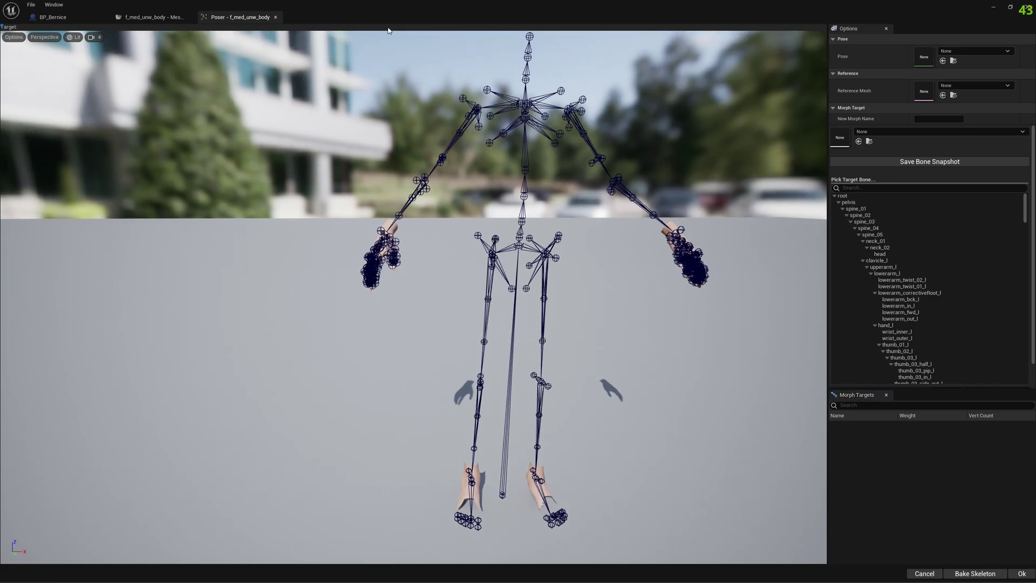
double_click(264, 20)
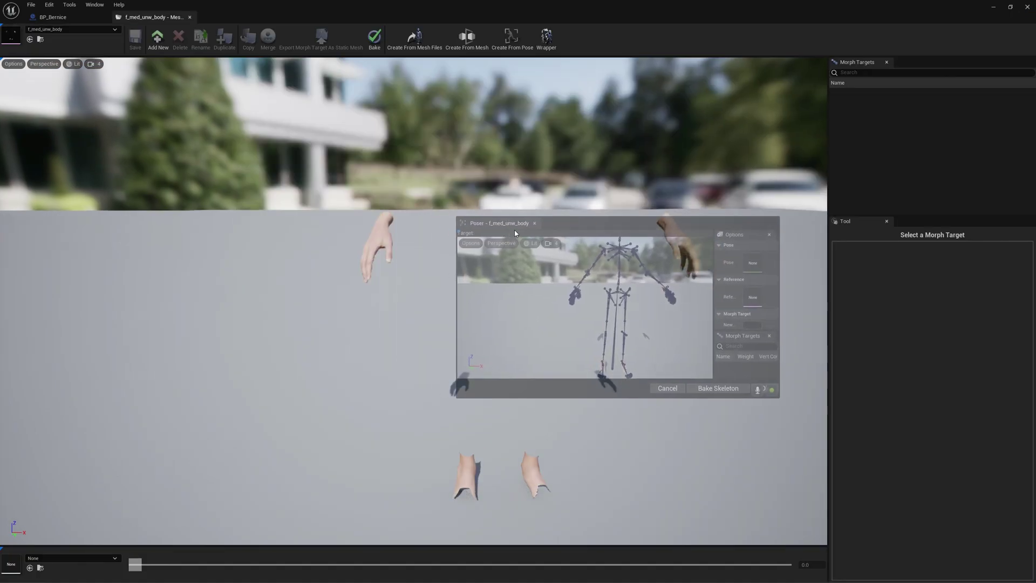
click(98, 20)
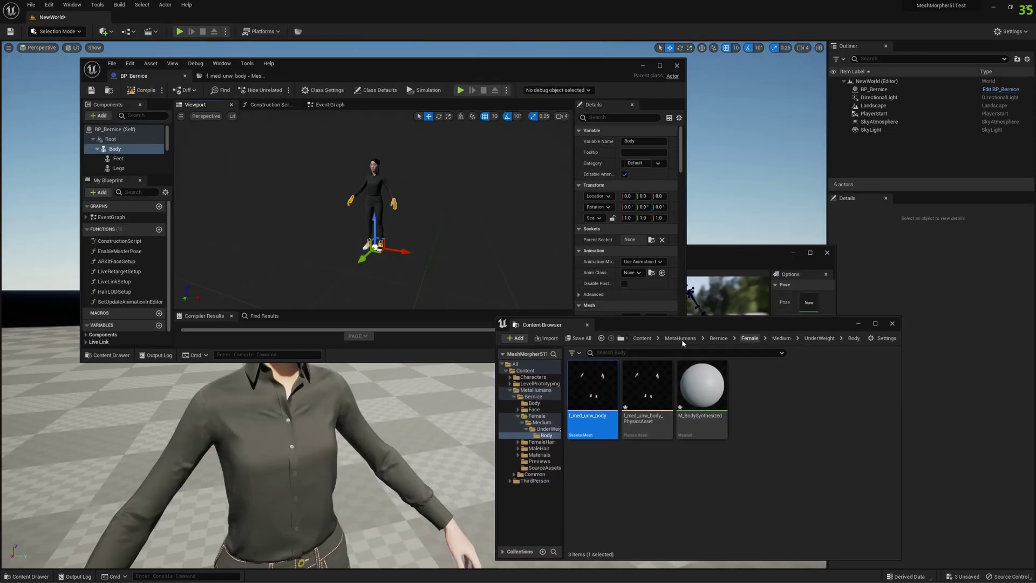
click(892, 323)
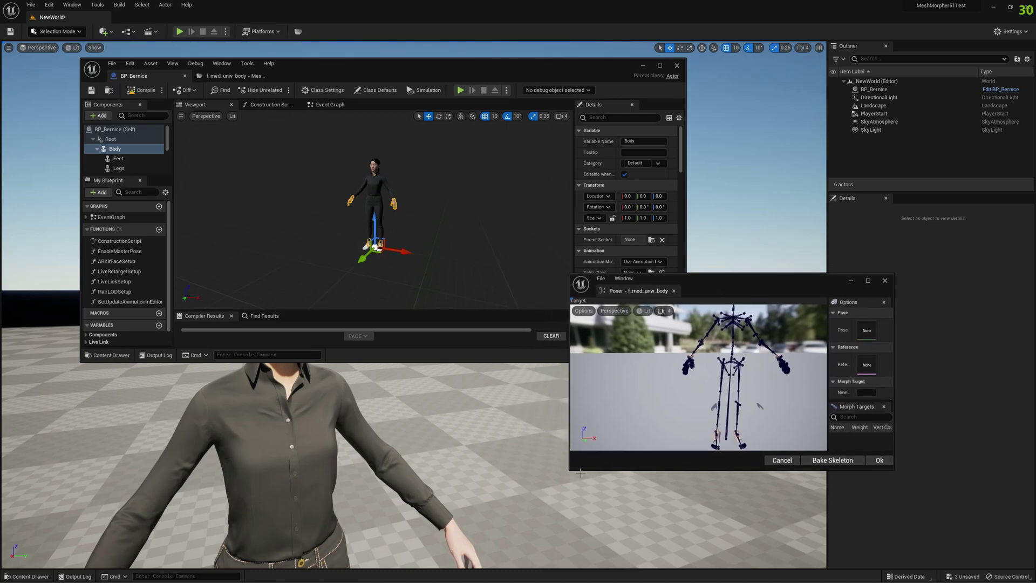
drag(570, 468, 371, 522)
- Rotate the spine_03 bone in the Poser to tilt the f_med_unw_body skeleton's upper body upward
drag(632, 274, 604, 41)
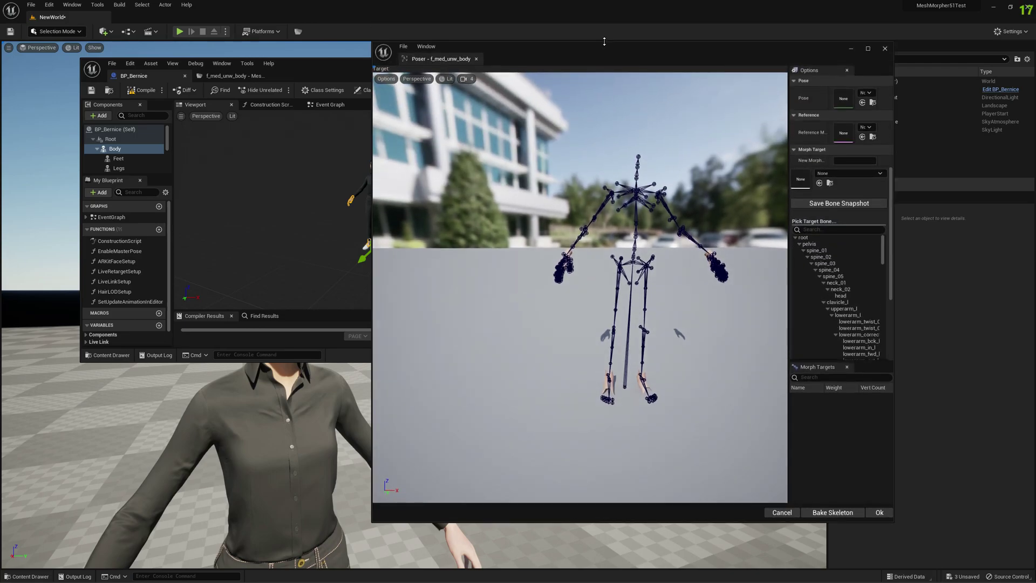
drag(760, 264, 731, 173)
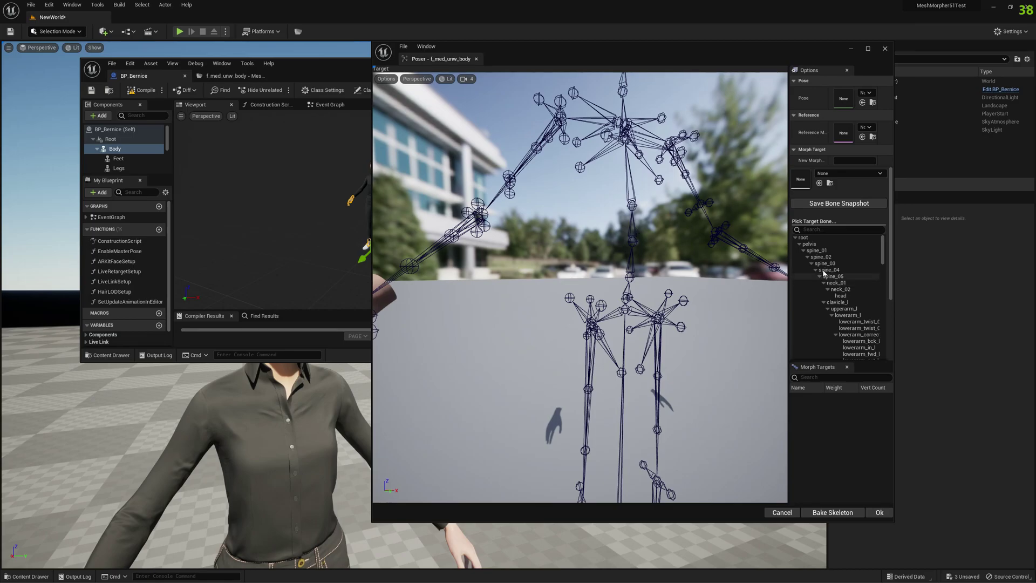
click(825, 263)
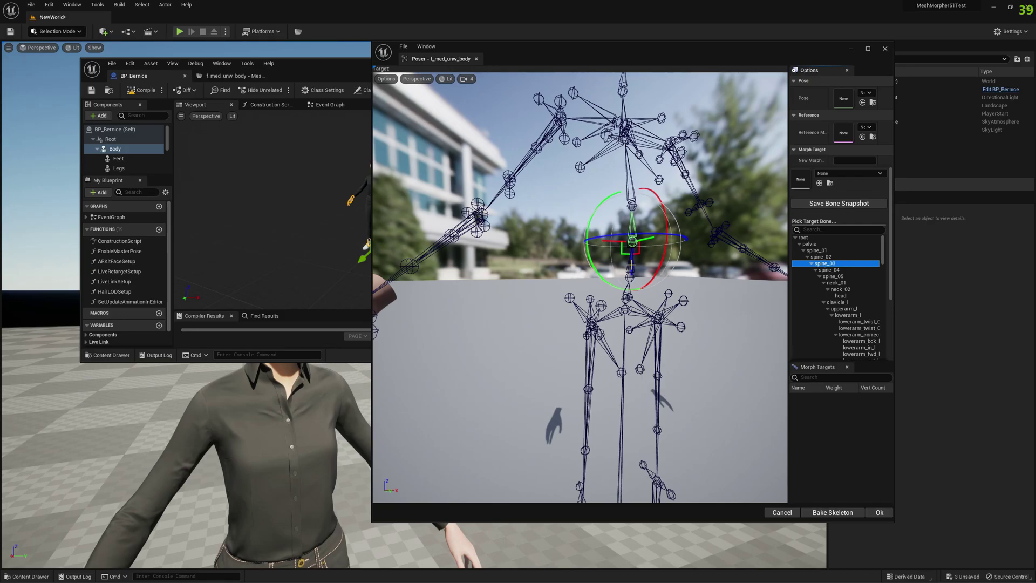
drag(632, 265, 631, 232)
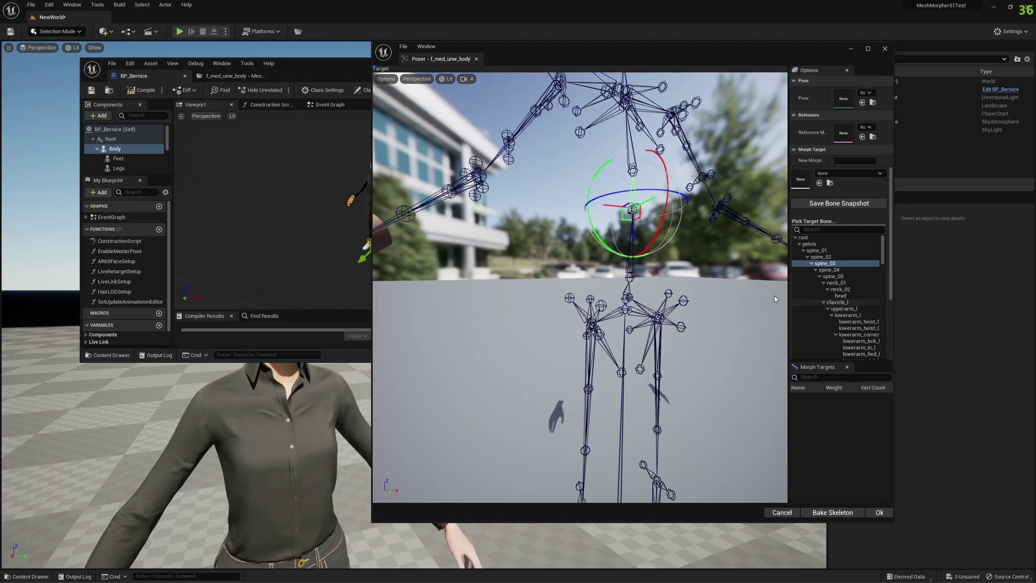
drag(630, 232, 633, 207)
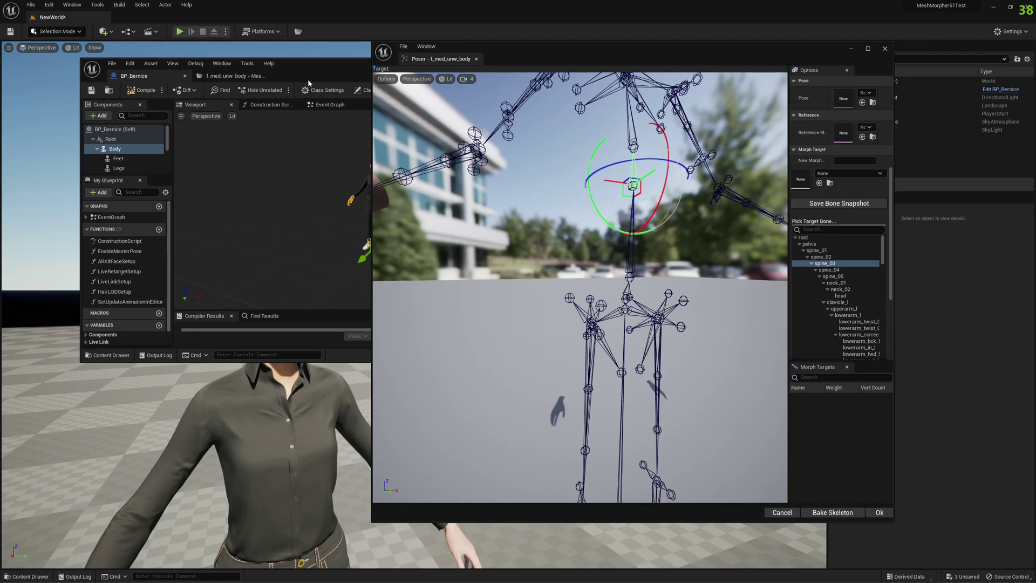
drag(307, 79, 260, 86)
drag(396, 88, 379, 83)
- Bake the posed skeleton, then view Bernice's taller body in the BP_Bernice blueprint preview
click(568, 54)
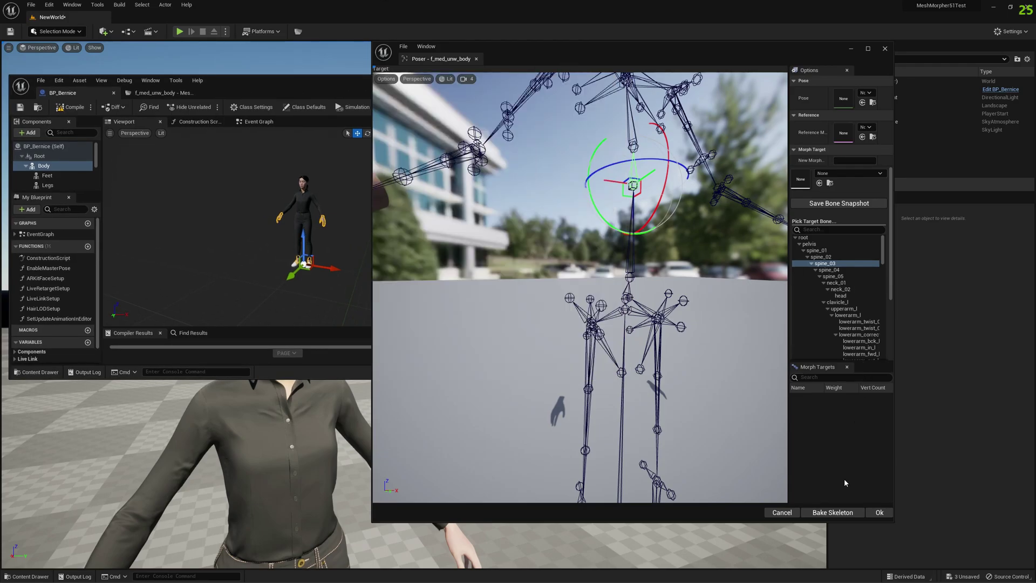
click(834, 513)
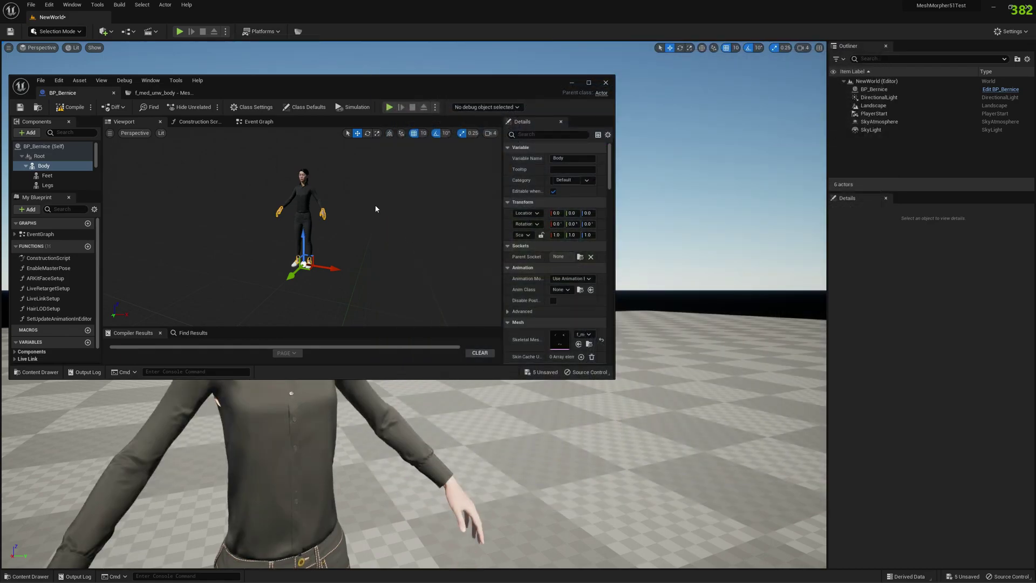
drag(410, 86, 569, 133)
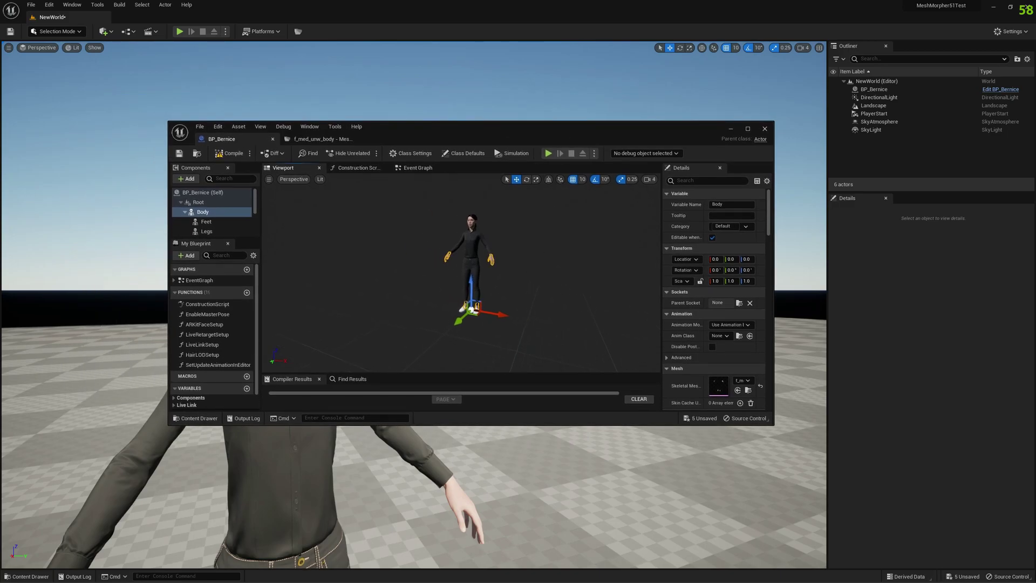
drag(461, 281, 480, 294)
drag(471, 136, 633, 80)
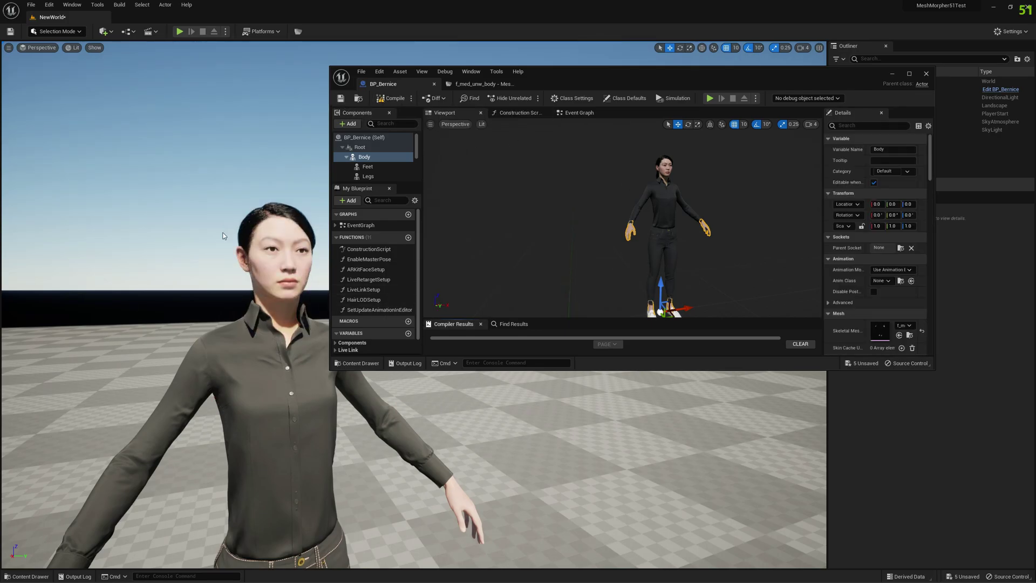
- Open the f_med_unw_body asset in the Skeletal Mesh editor to preview its reference pose
drag(223, 236, 361, 419)
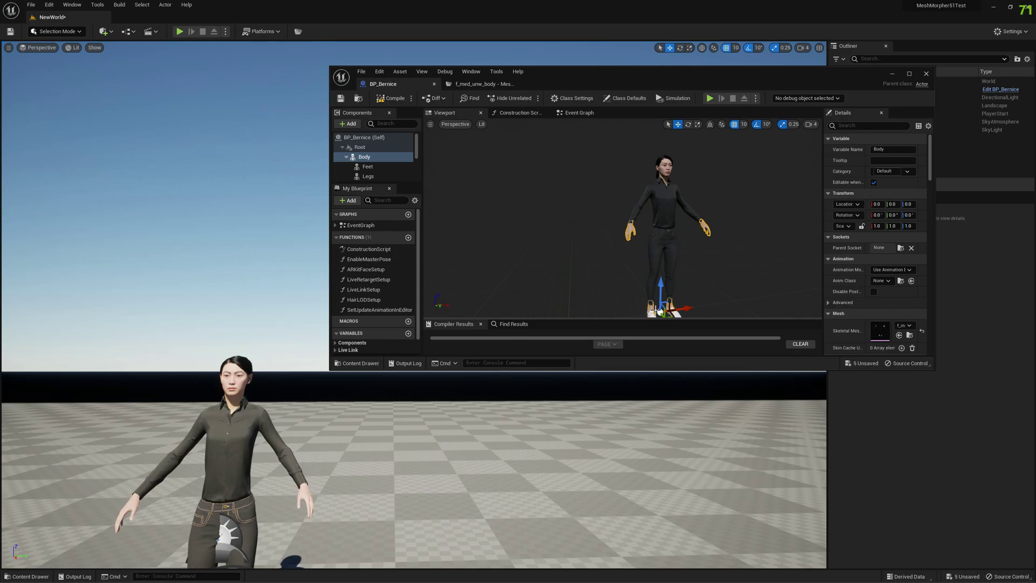
double_click(883, 333)
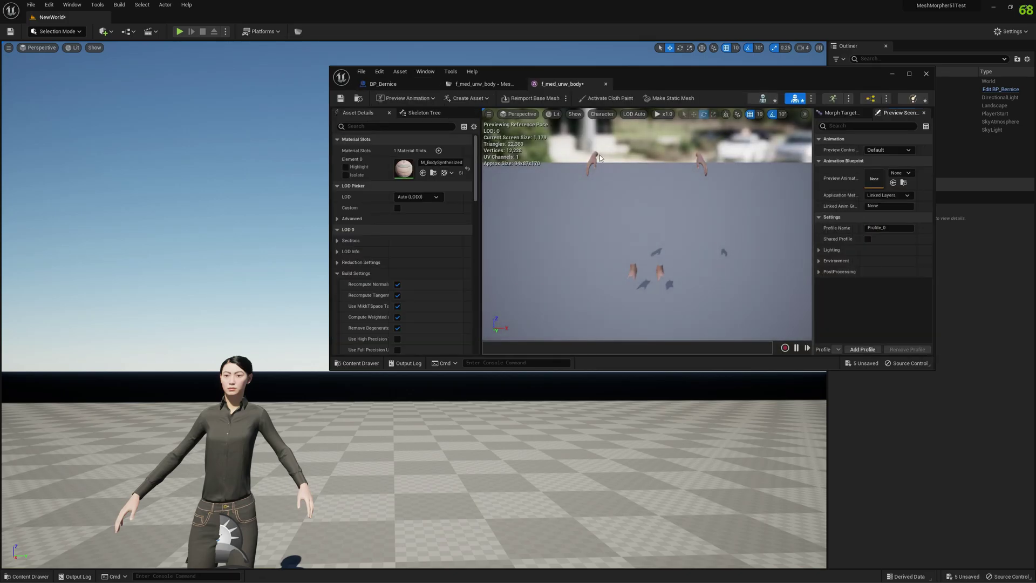